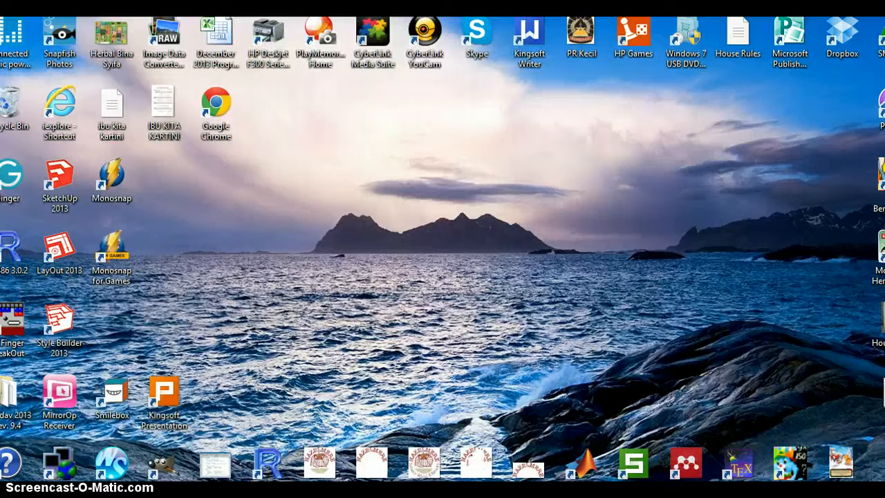
# Search the installed apps for "men" and launch Mendeley Desktop.
pyautogui.moveTo(358, 495)
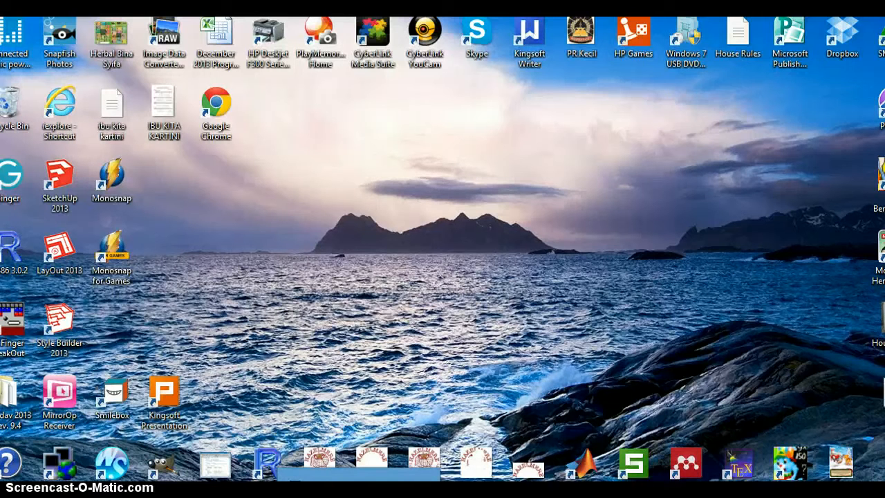
pyautogui.moveTo(272, 494)
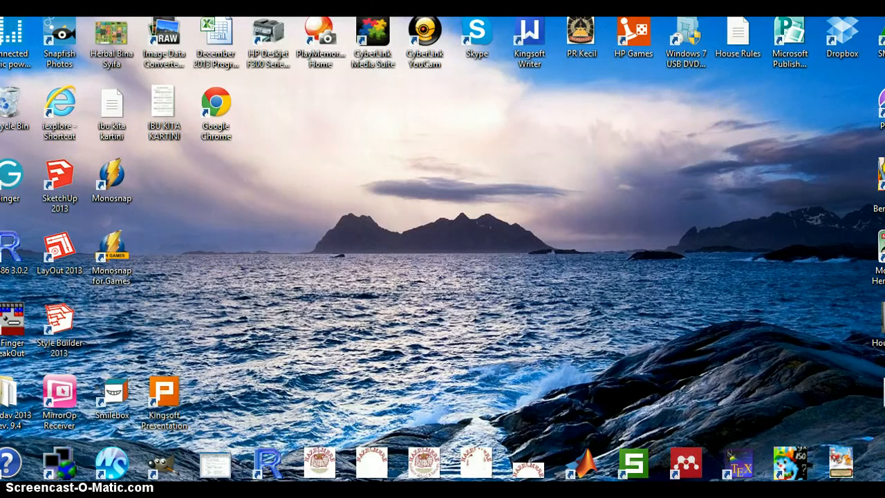
pyautogui.moveTo(884, 21)
pyautogui.click(884, 134)
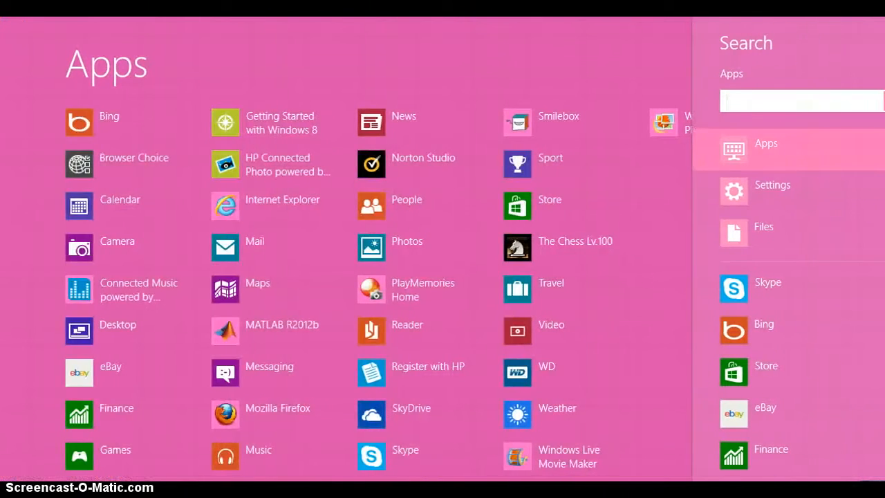
pyautogui.write('men')
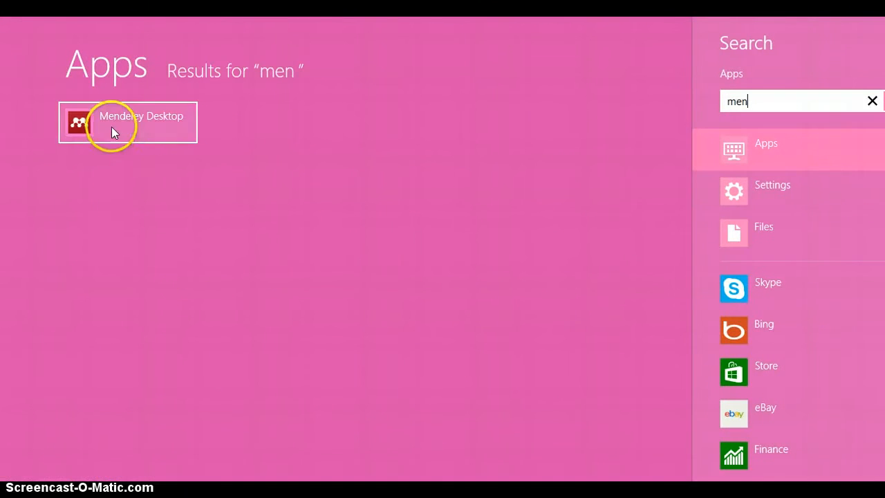
pyautogui.click(112, 128)
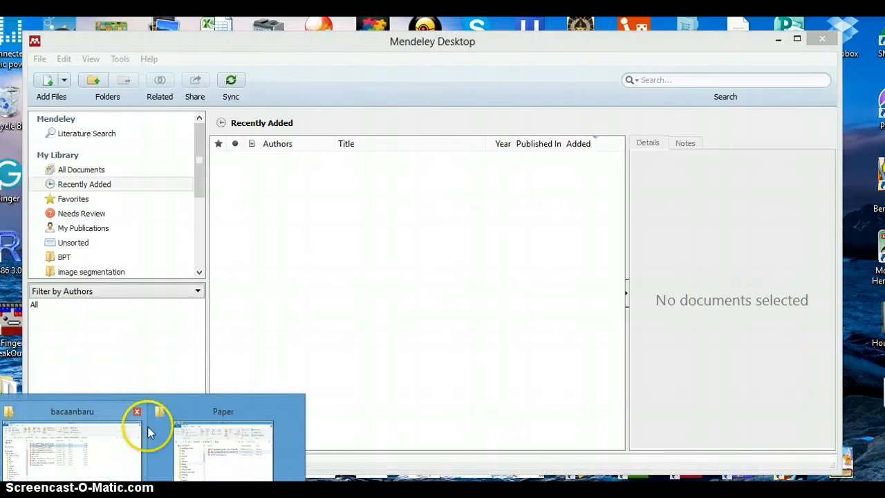
# Switch to File Explorer and examine the PDF papers stored in the Paper folder on Local Disk (C:), minimizing the window when done.
pyautogui.click(260, 456)
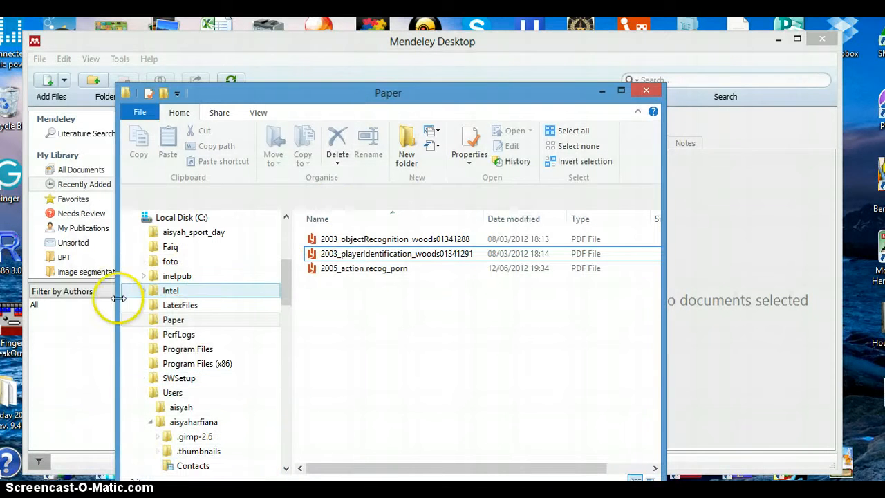
pyautogui.moveTo(289, 287)
pyautogui.mouseDown()
pyautogui.moveTo(286, 253)
pyautogui.moveTo(289, 295)
pyautogui.mouseUp()
pyautogui.click(207, 247)
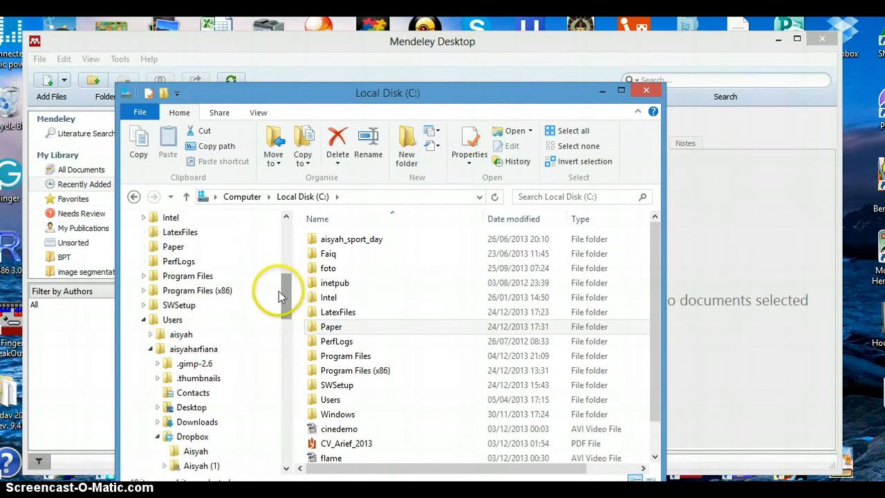
pyautogui.click(174, 247)
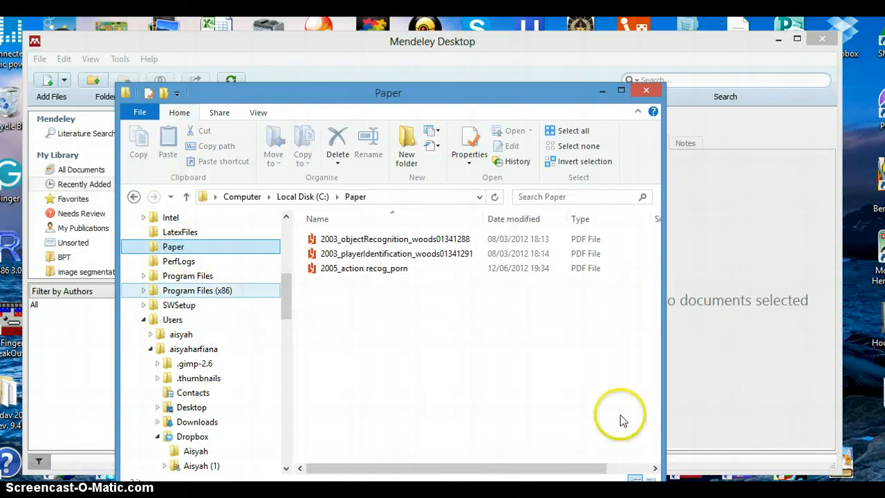
pyautogui.click(387, 253)
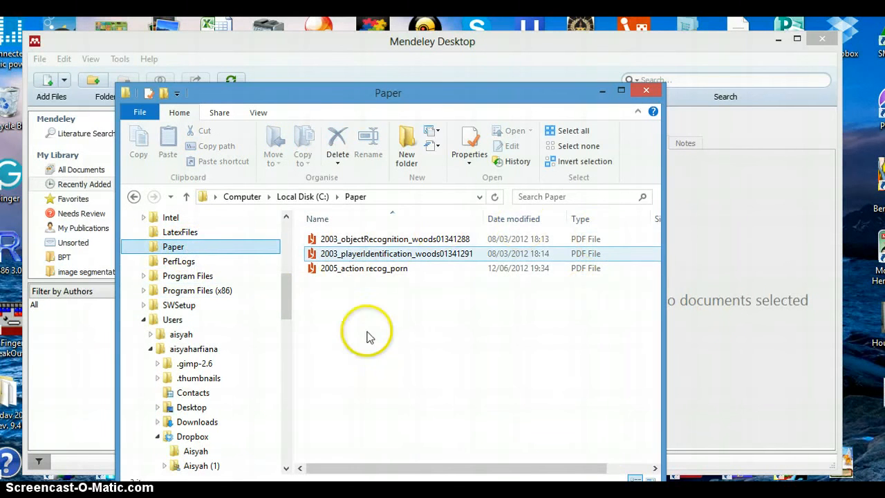
pyautogui.click(435, 283)
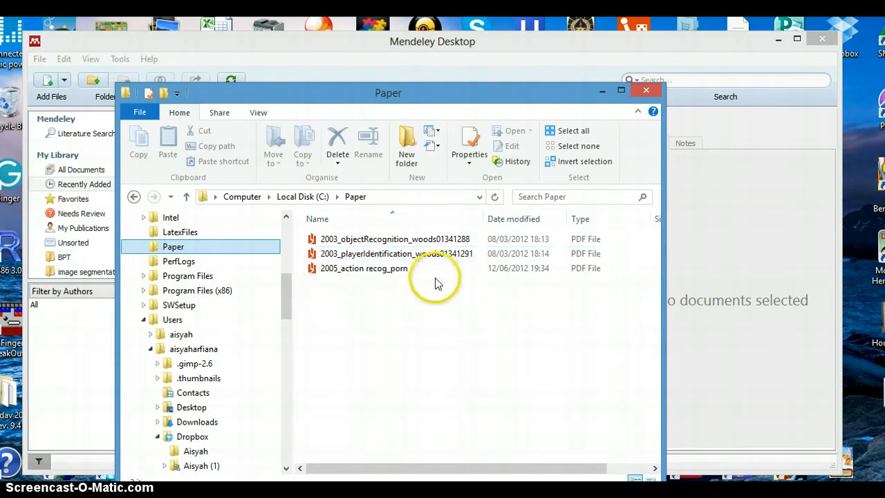
pyautogui.click(598, 94)
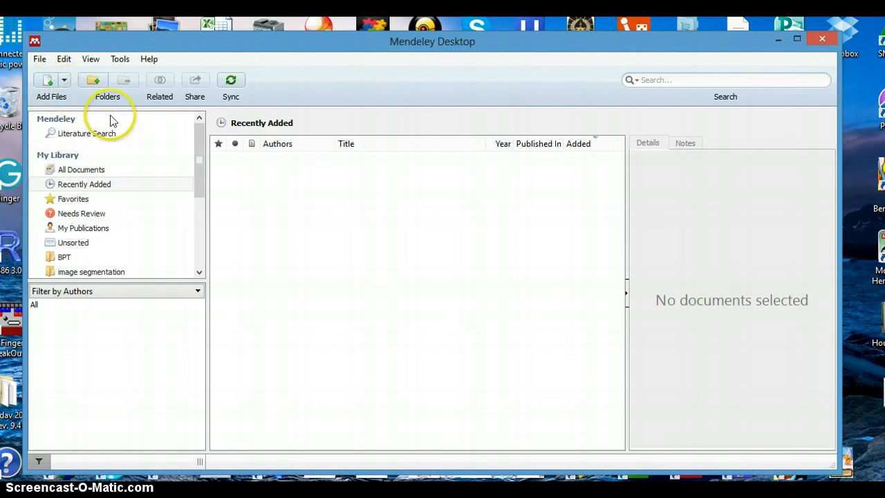
# Add the file 2003_objectRecognition_woods01341288 from C:\Paper to the Mendeley library and check its new entry in Recently Added.
pyautogui.click(48, 82)
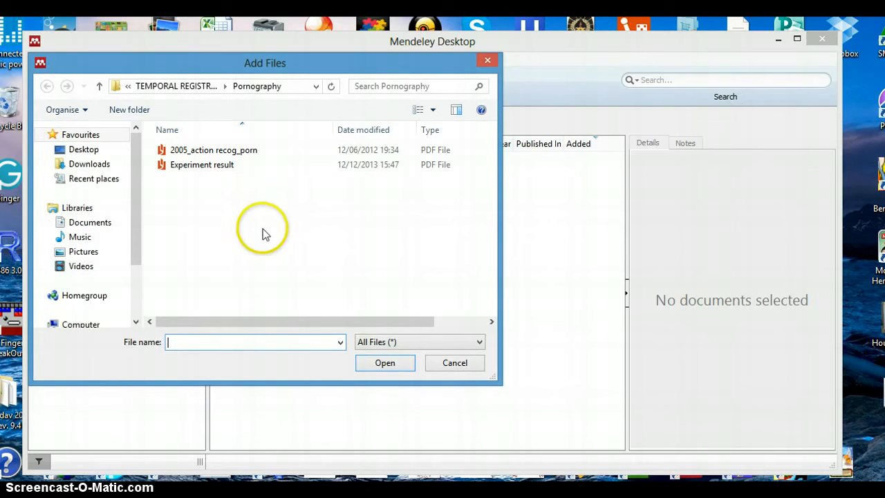
pyautogui.click(256, 151)
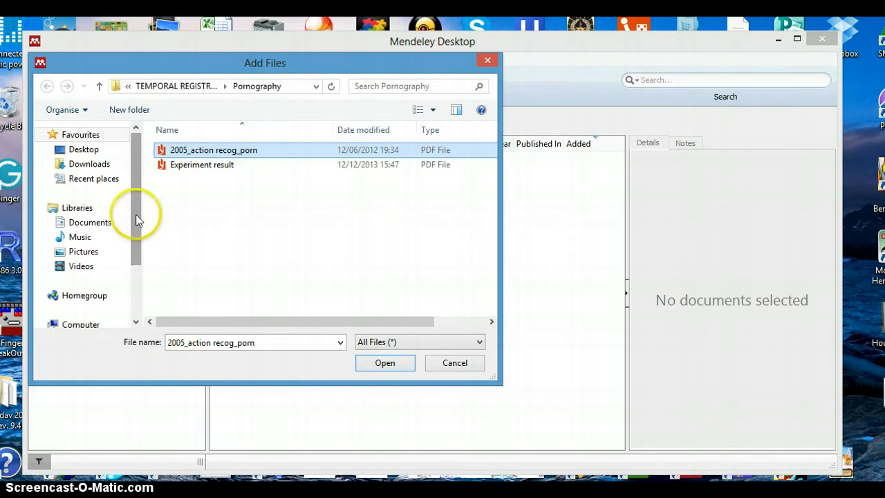
pyautogui.moveTo(134, 214); pyautogui.dragTo(138, 272)
pyautogui.click(103, 246)
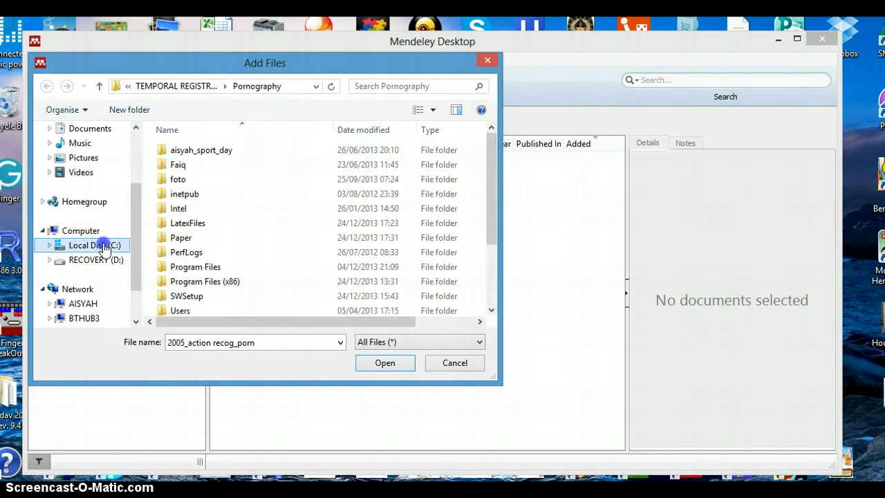
pyautogui.doubleClick(283, 242)
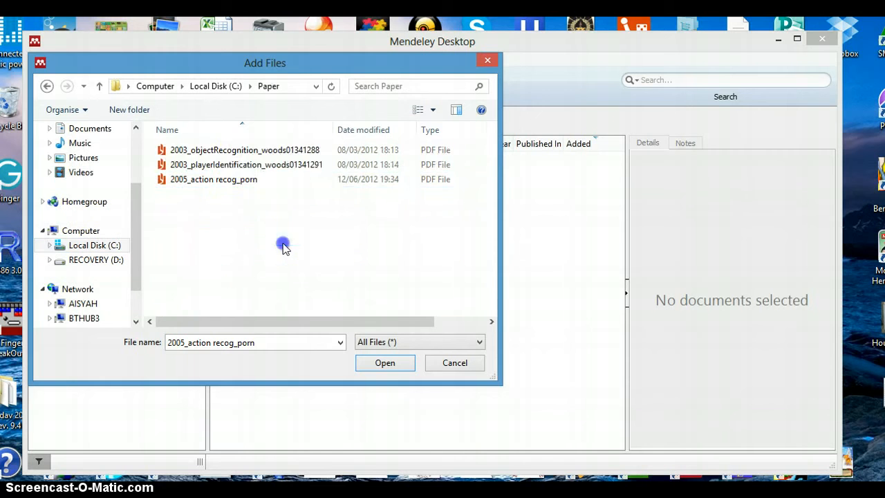
pyautogui.click(265, 150)
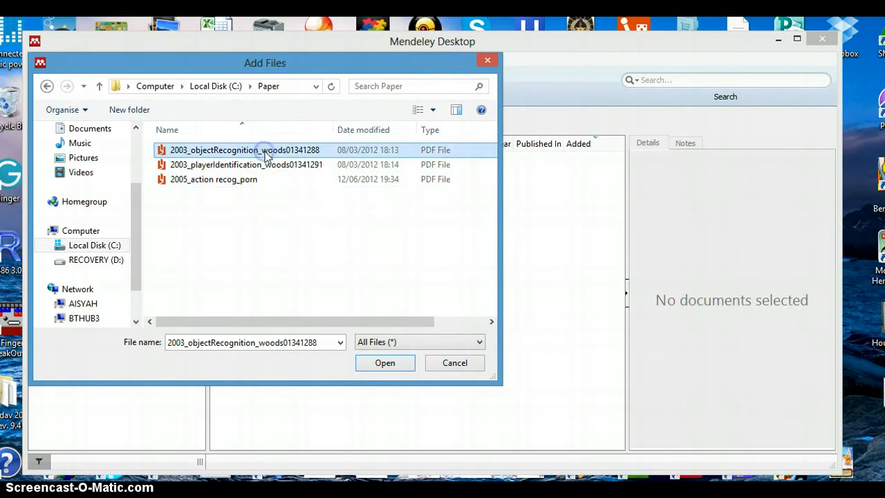
pyautogui.click(388, 362)
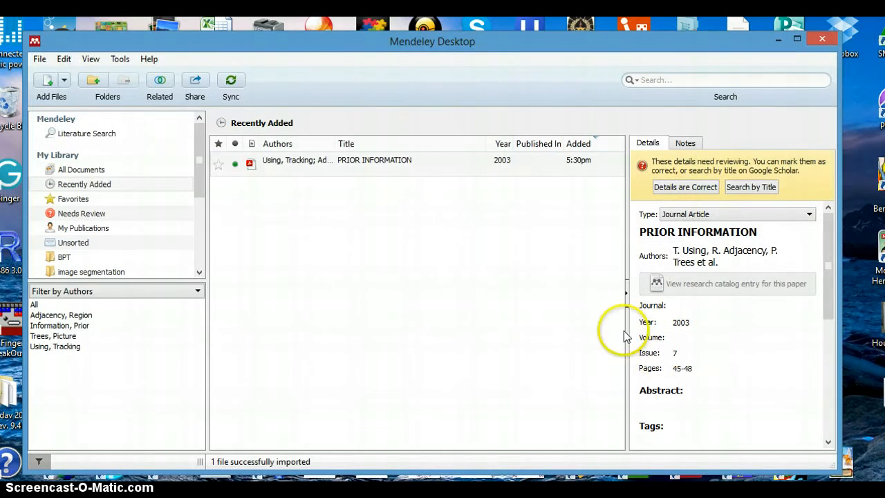
pyautogui.click(377, 173)
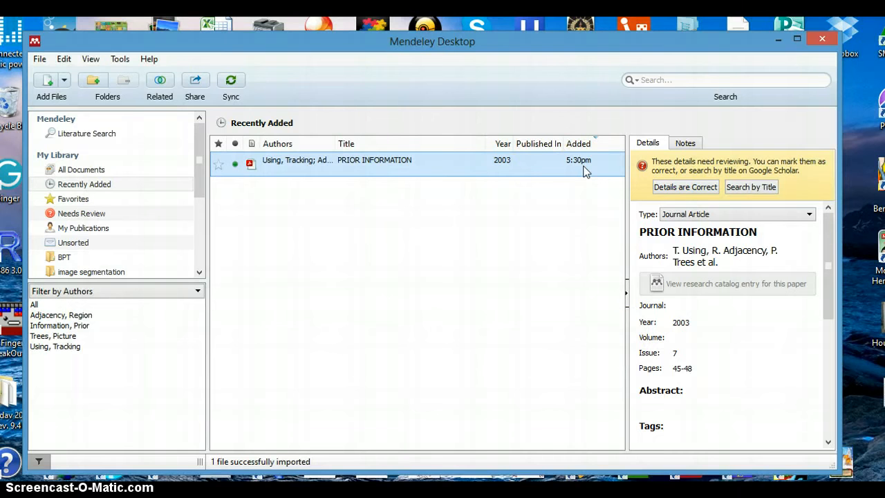
pyautogui.click(370, 172)
pyautogui.click(372, 181)
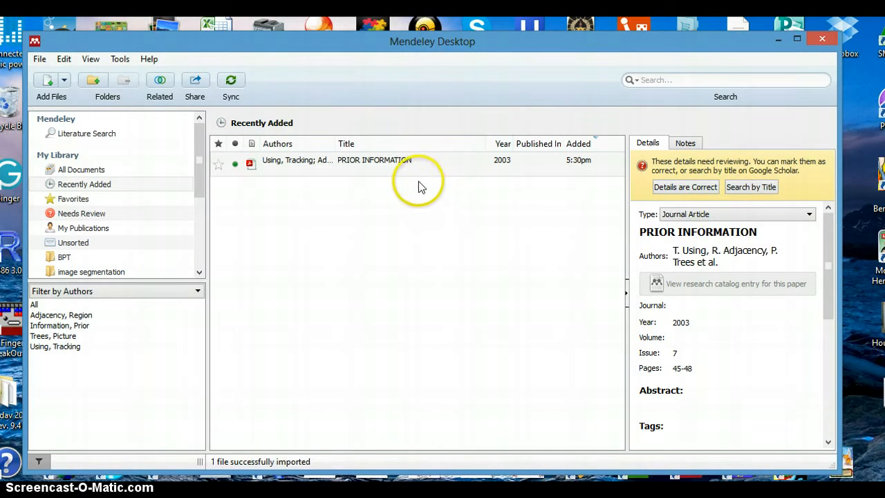
# Import the whole Paper folder from drive C: into the Mendeley library, including its subfolders.
pyautogui.click(40, 60)
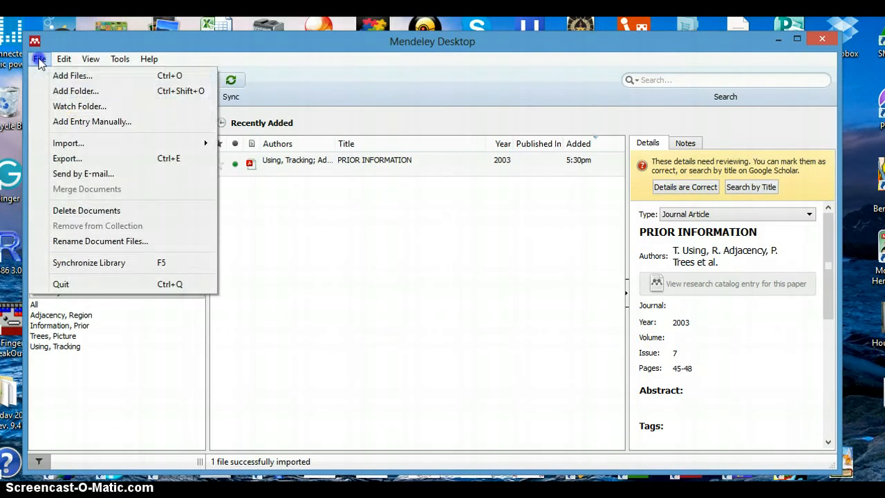
pyautogui.click(69, 90)
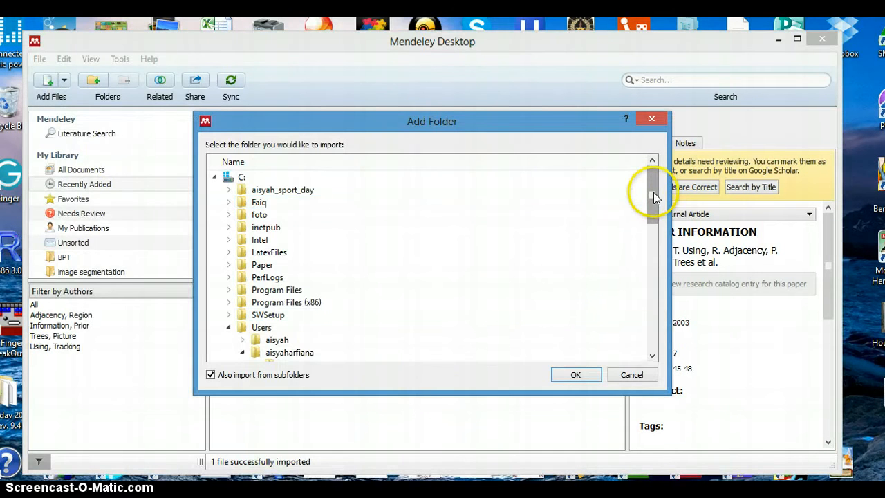
pyautogui.click(253, 268)
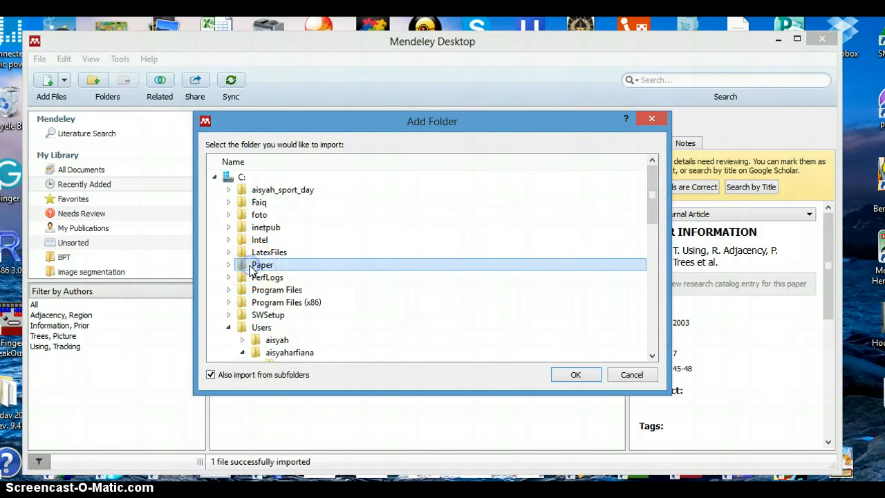
pyautogui.click(228, 264)
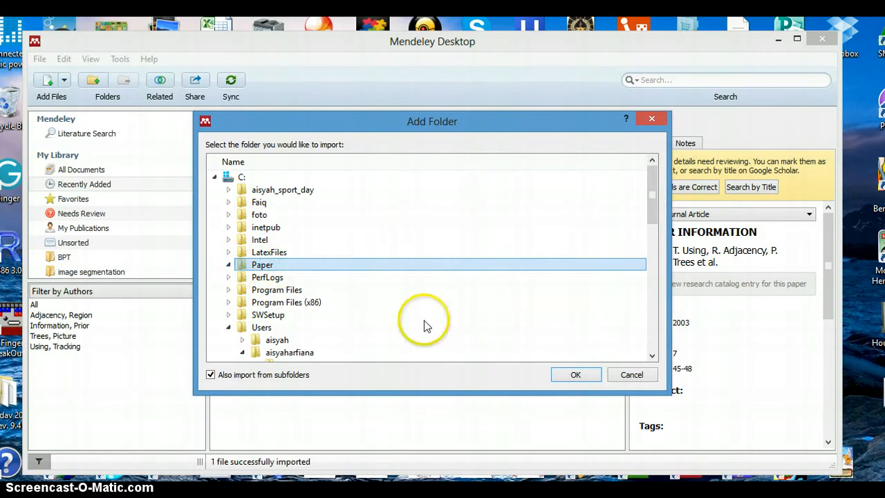
pyautogui.click(575, 372)
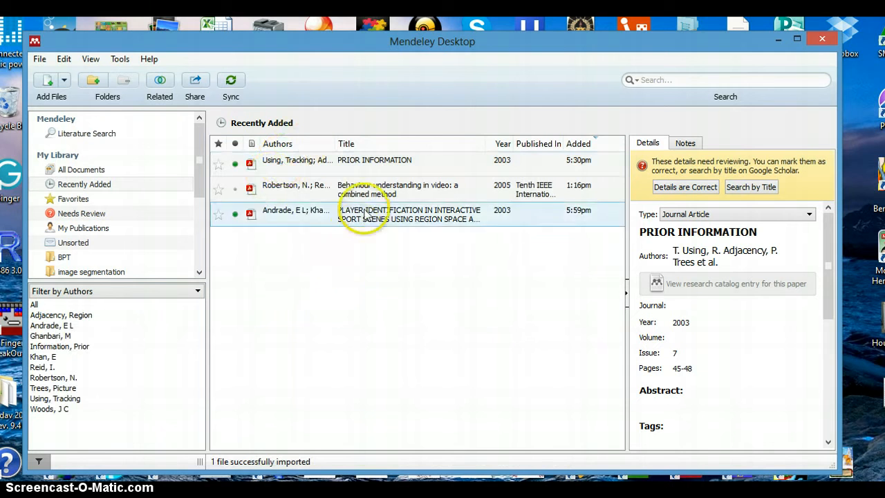
pyautogui.click(425, 219)
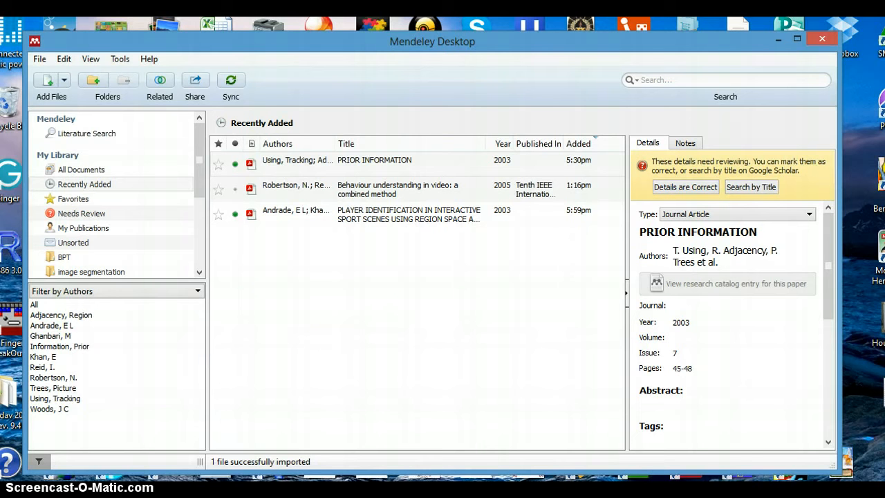
# Switch to the bacaanbaru folder in File Explorer and copy the PDF 2007_color_image_seg_meanshift_ncut.
pyautogui.moveTo(153, 494)
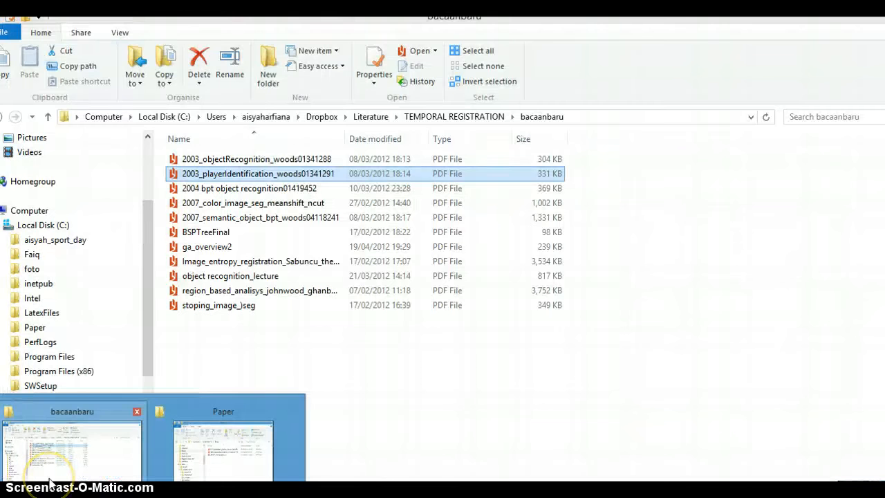
pyautogui.click(50, 477)
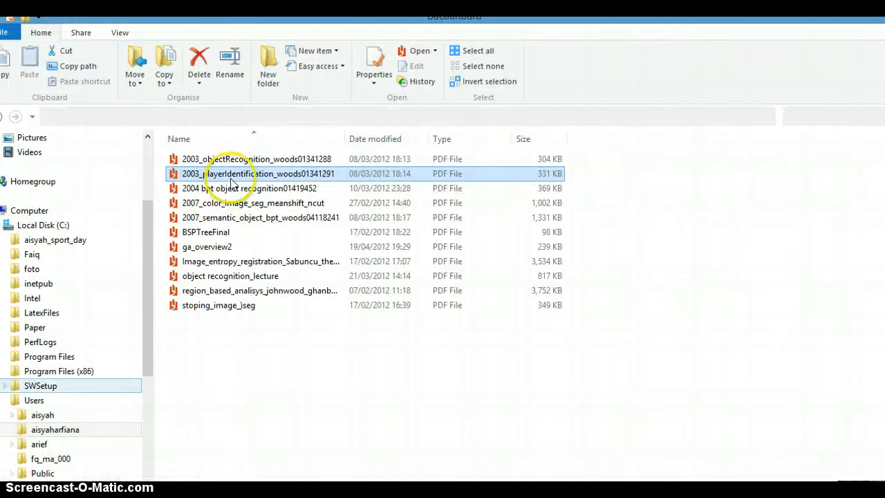
pyautogui.keyDown('ctrl'); pyautogui.click(235, 189); pyautogui.keyUp('ctrl')
pyautogui.click(235, 190)
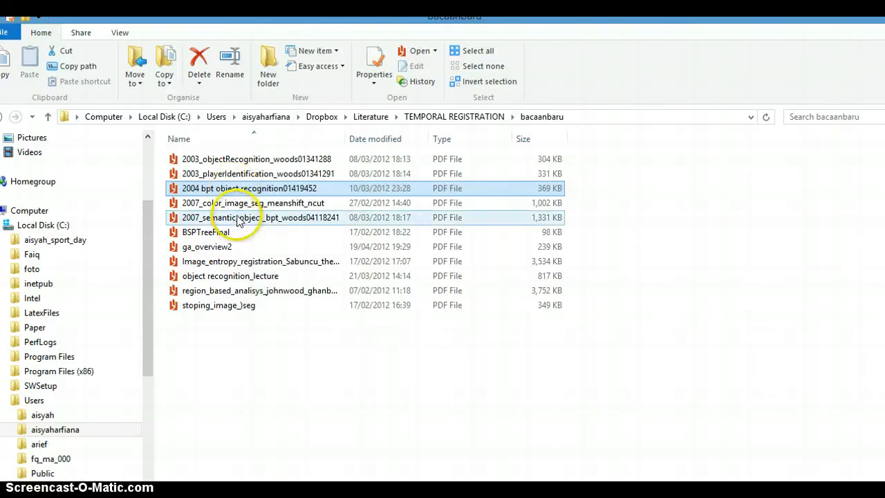
pyautogui.click(235, 206)
pyautogui.rightClick(235, 207)
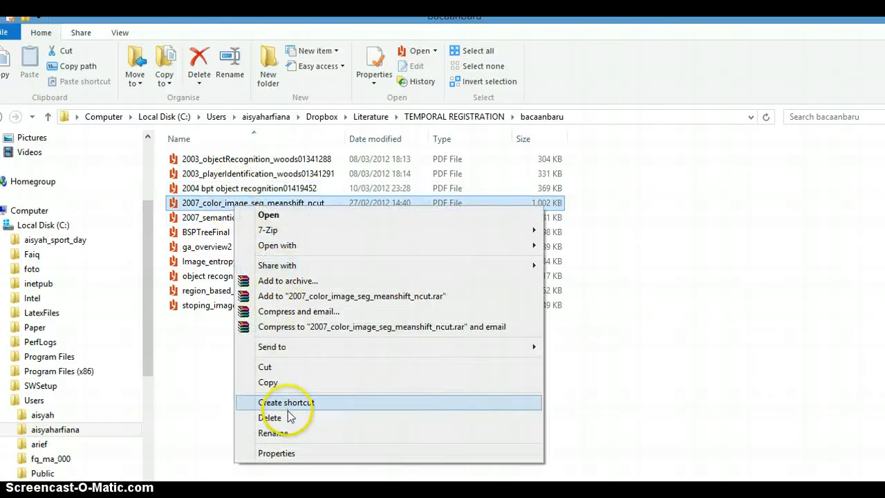
pyautogui.click(277, 382)
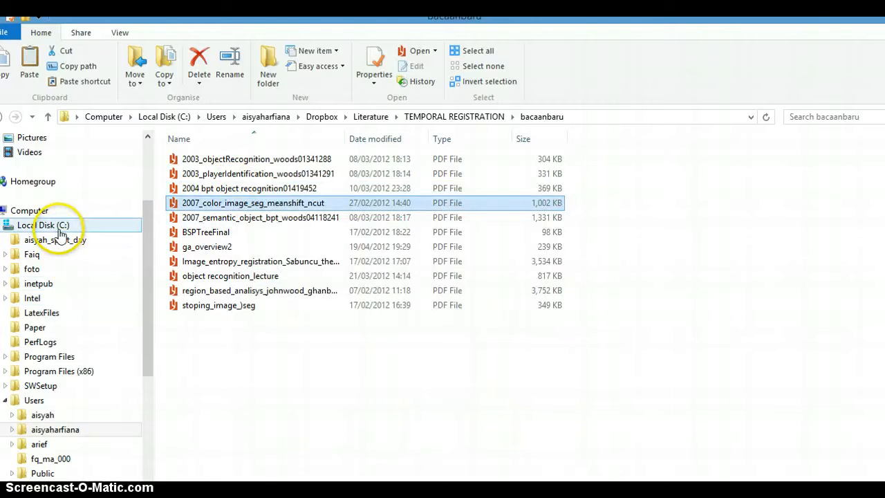
# Paste the copied PDF into the Paper folder on Local Disk (C:).
pyautogui.click(31, 225)
pyautogui.click(218, 217)
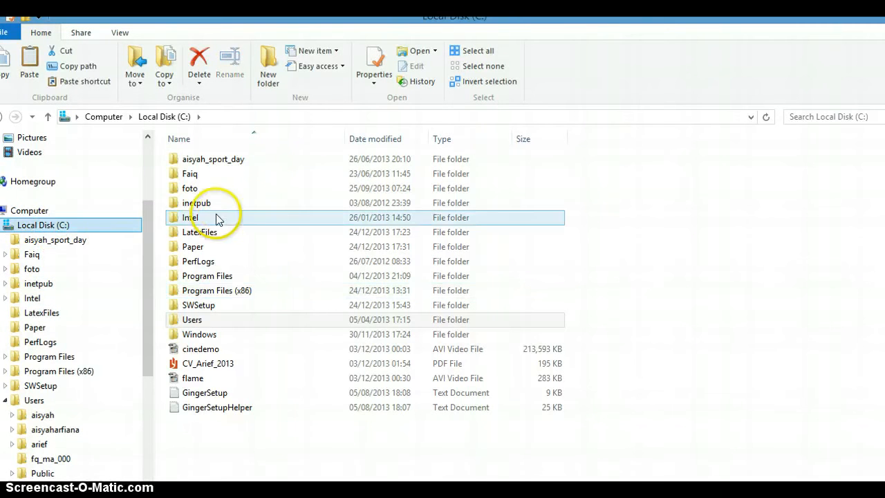
pyautogui.click(208, 289)
pyautogui.click(190, 174)
pyautogui.click(192, 290)
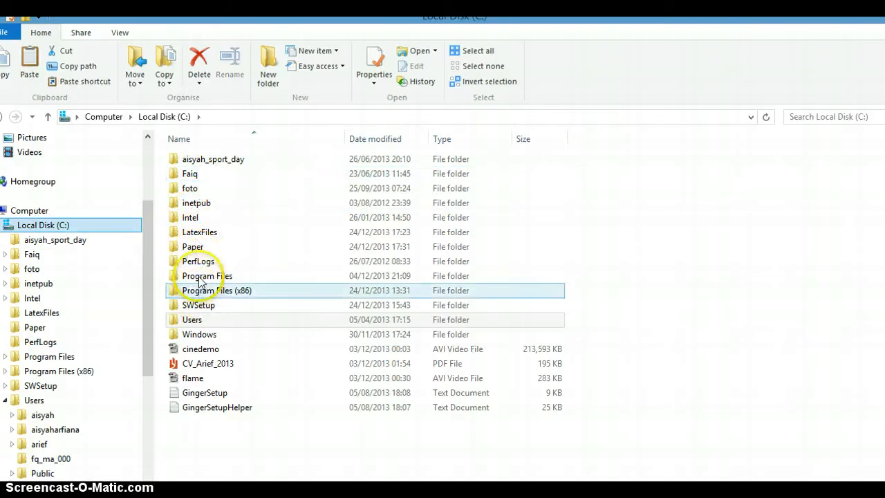
pyautogui.click(192, 247)
pyautogui.doubleClick(193, 249)
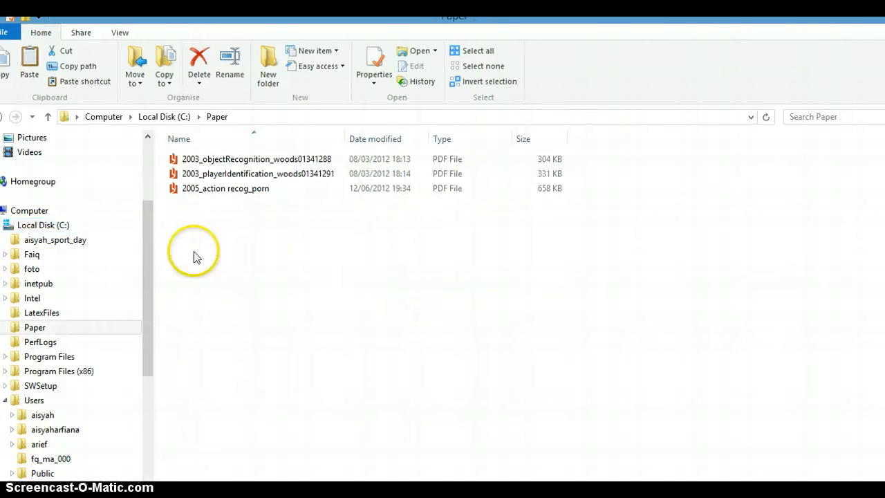
pyautogui.rightClick(362, 262)
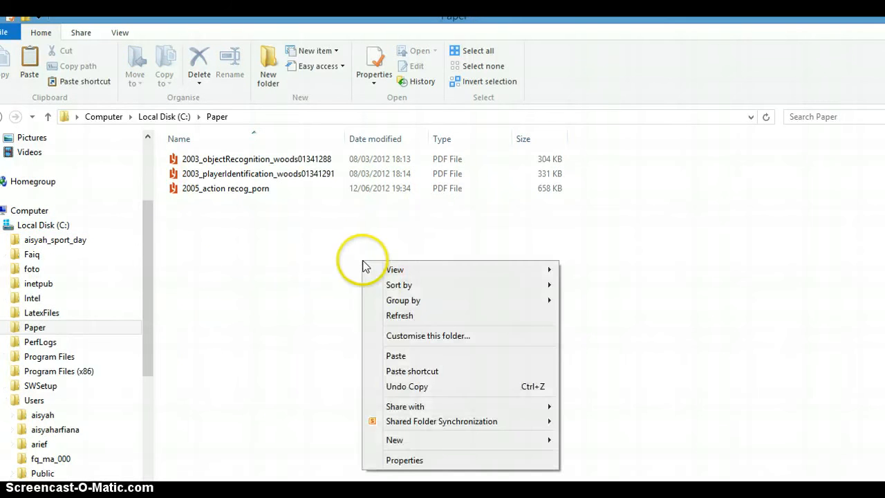
pyautogui.click(396, 356)
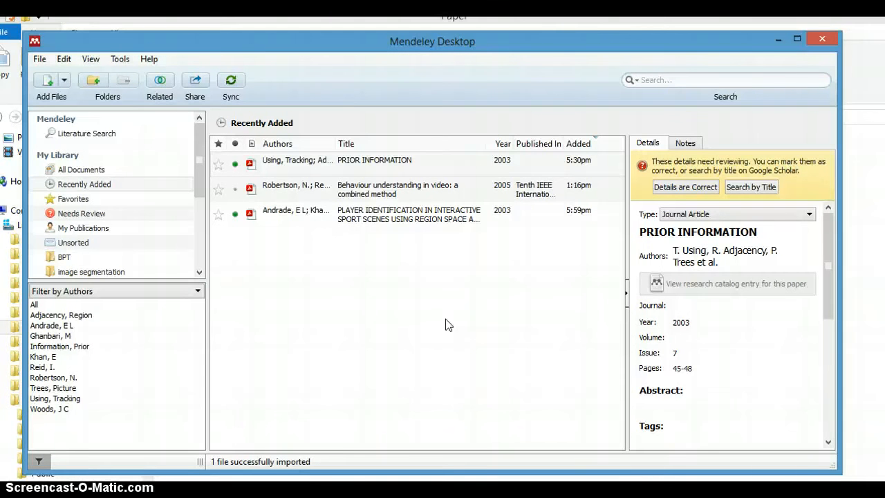
# Set the Paper folder on drive C: as a watched folder in Mendeley and apply the options.
pyautogui.click(438, 313)
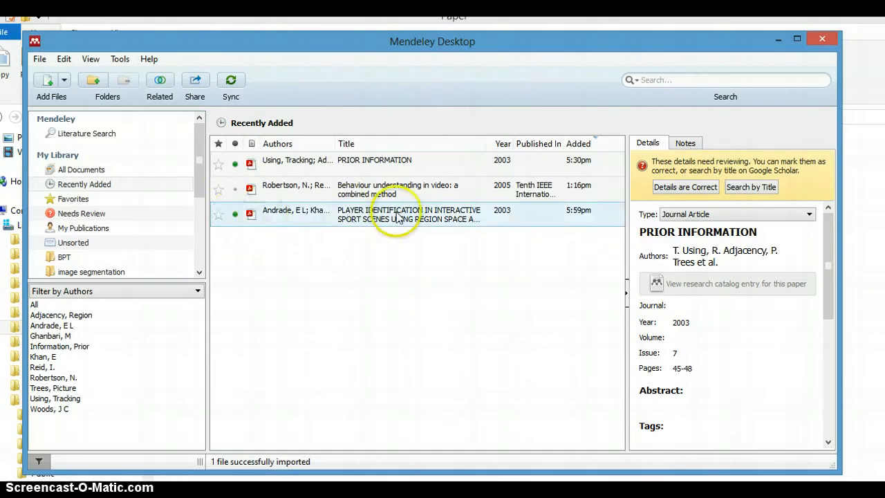
pyautogui.click(39, 60)
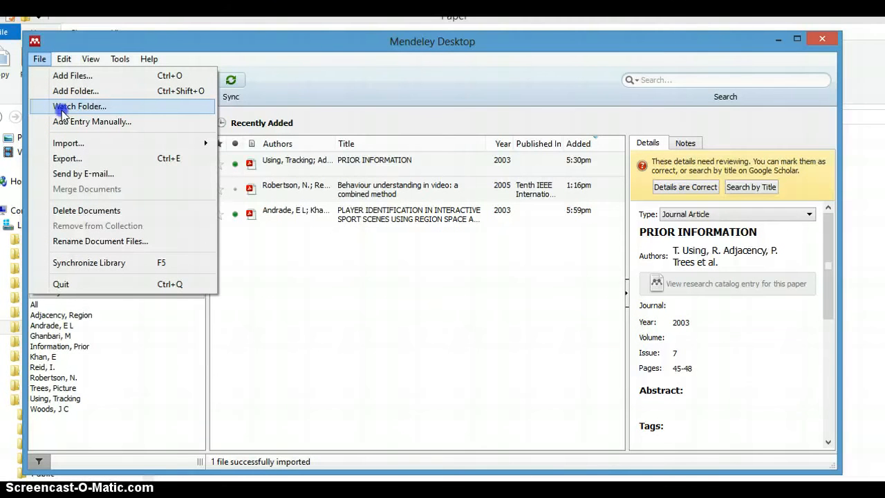
pyautogui.click(61, 107)
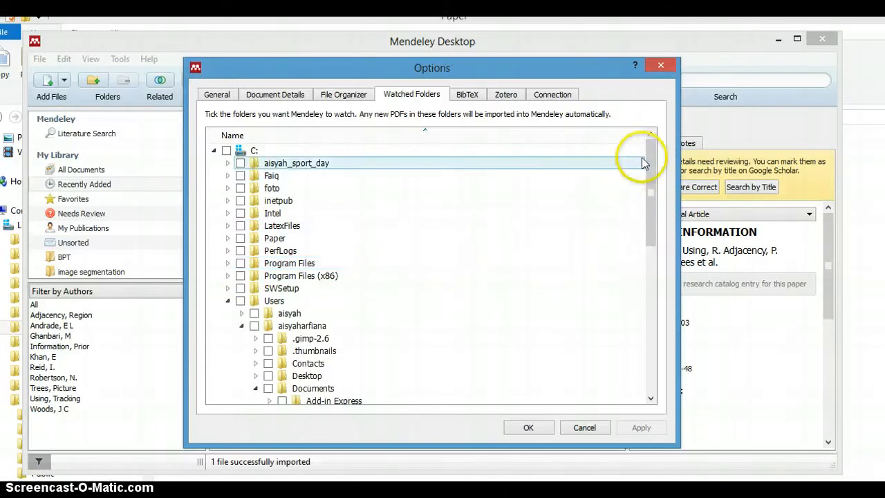
pyautogui.click(227, 300)
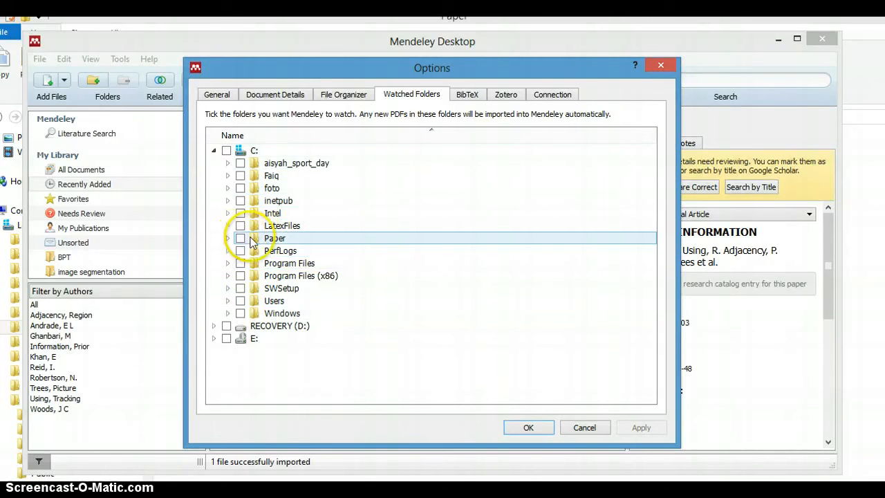
pyautogui.click(240, 238)
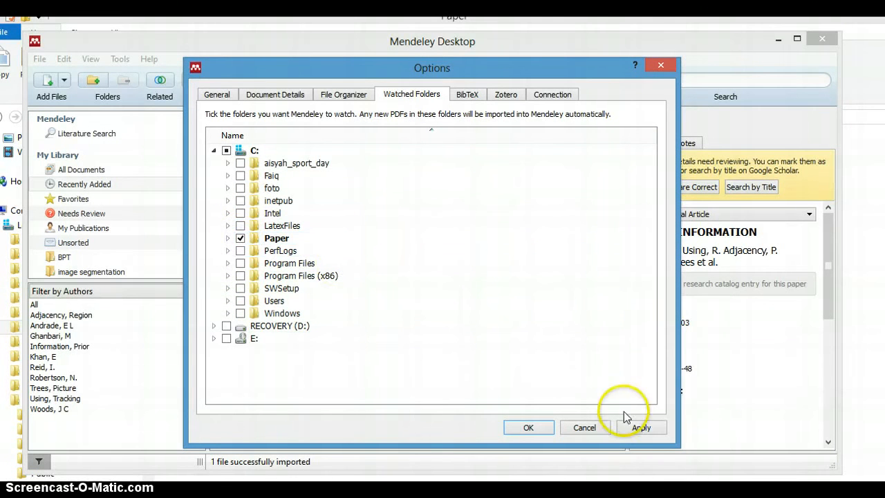
pyautogui.click(641, 428)
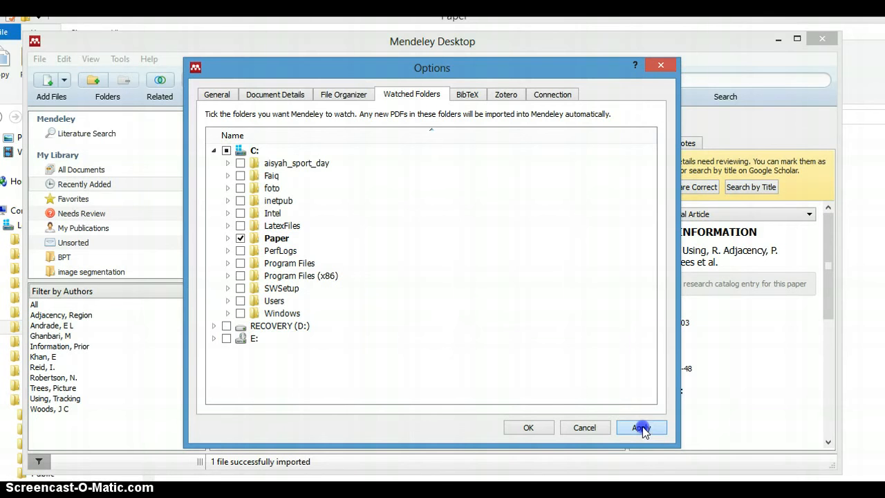
pyautogui.click(529, 428)
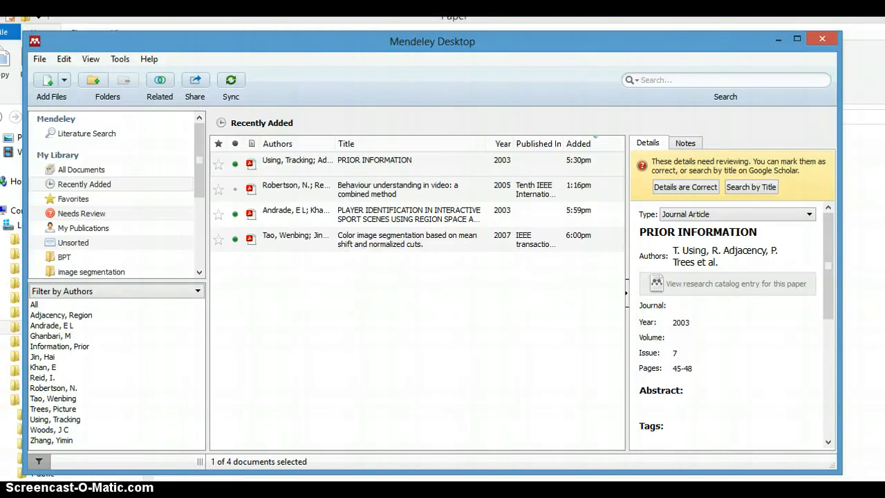
# Switch to Chrome and open scholar.google.co.uk in the tab holding the reference manager comparison search.
pyautogui.click(100, 489)
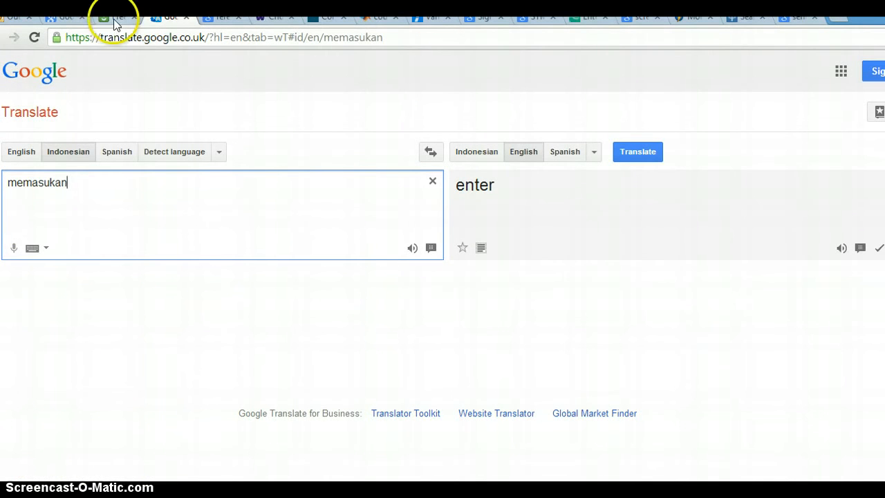
pyautogui.click(226, 19)
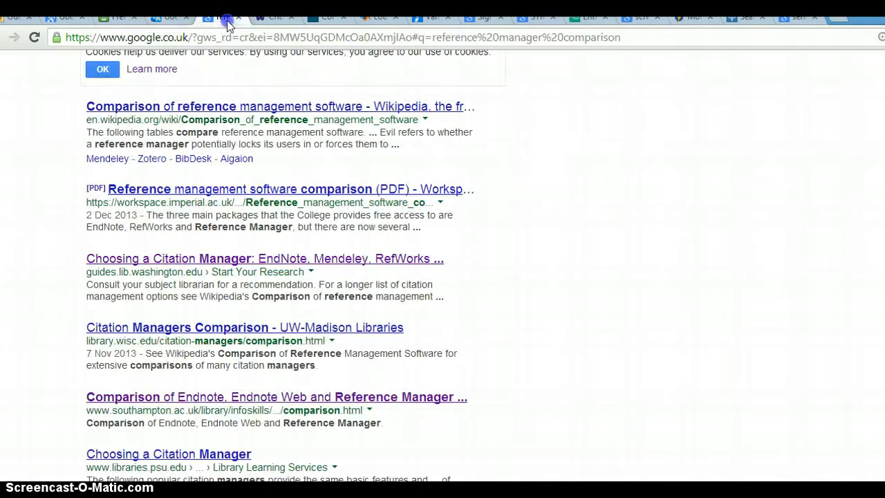
pyautogui.scroll(1, 494, 79)
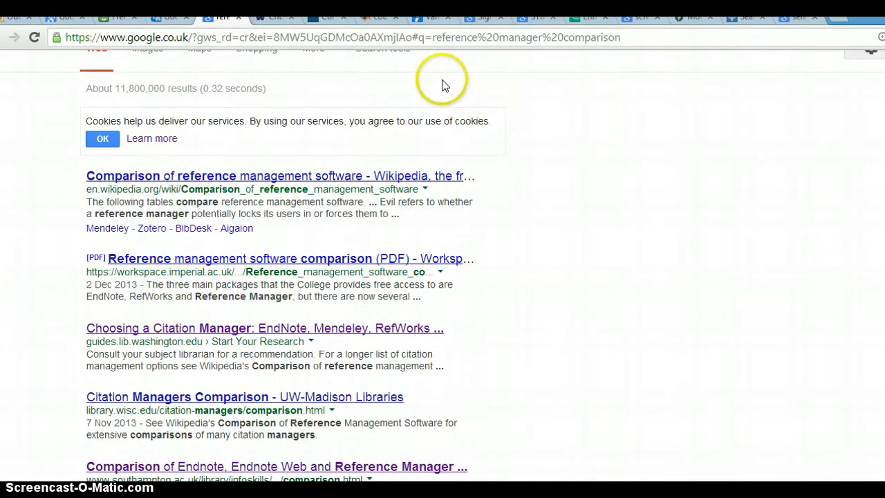
pyautogui.scroll(1, 435, 81)
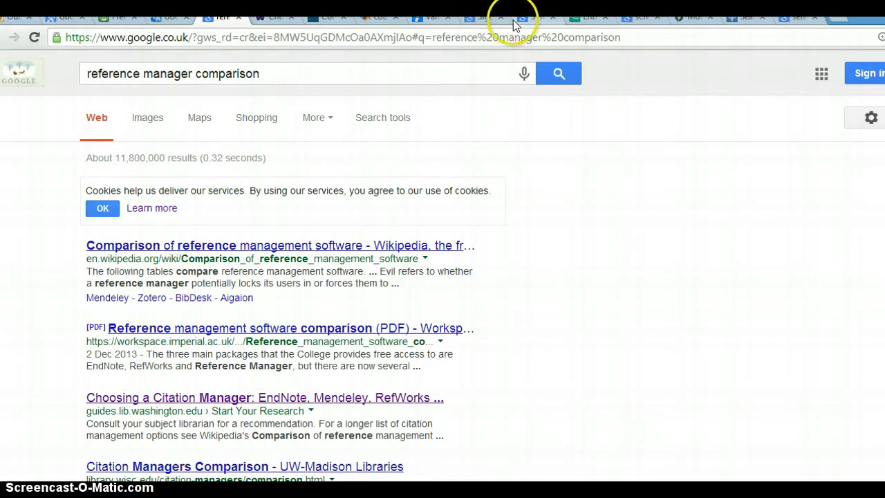
pyautogui.click(475, 21)
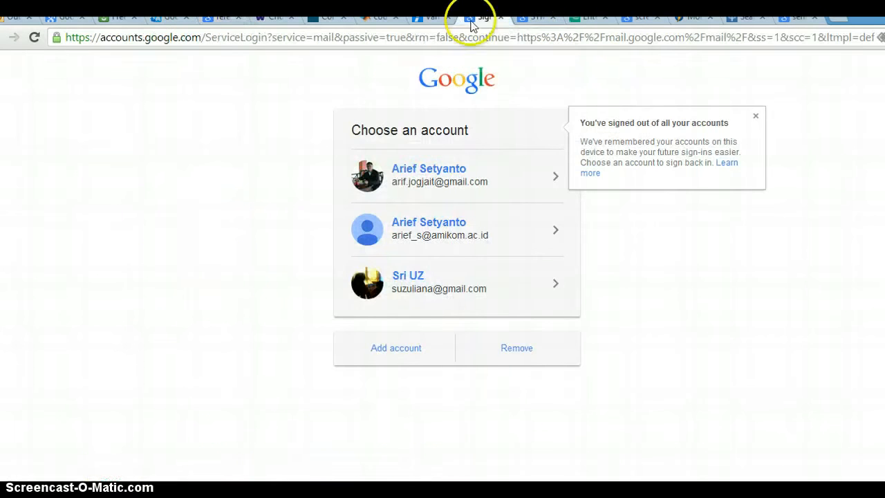
pyautogui.click(532, 20)
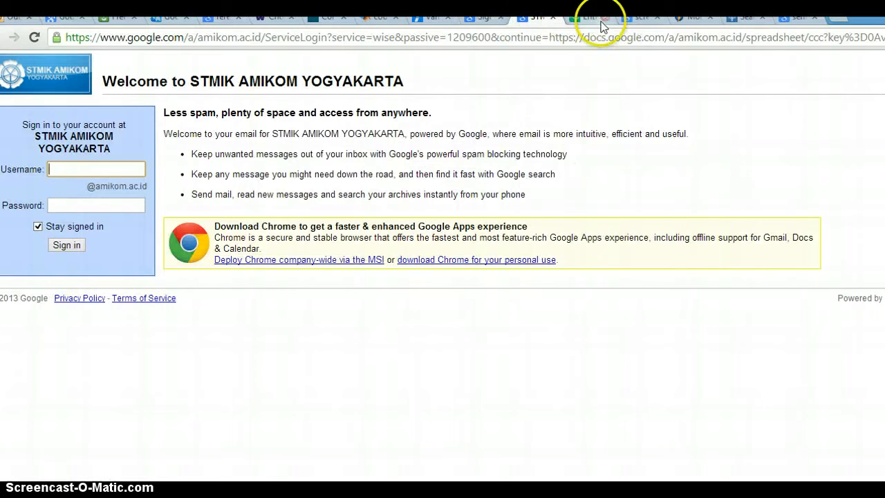
pyautogui.click(482, 19)
pyautogui.click(239, 20)
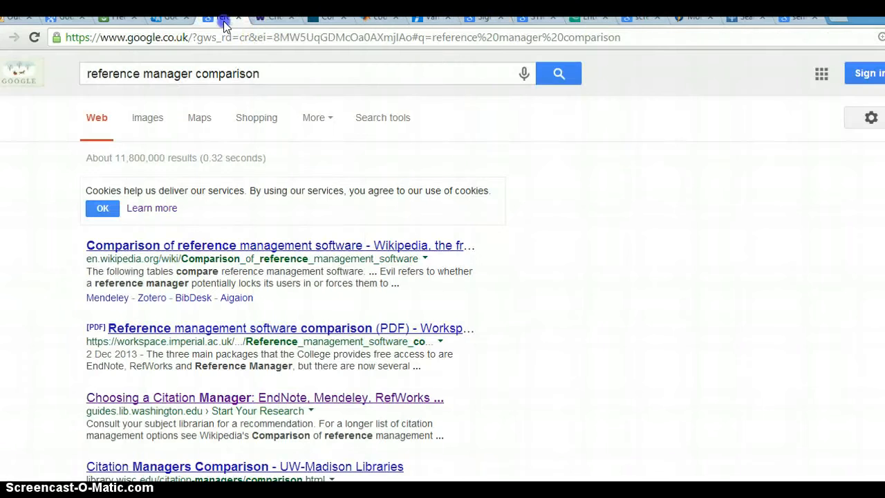
pyautogui.click(329, 37)
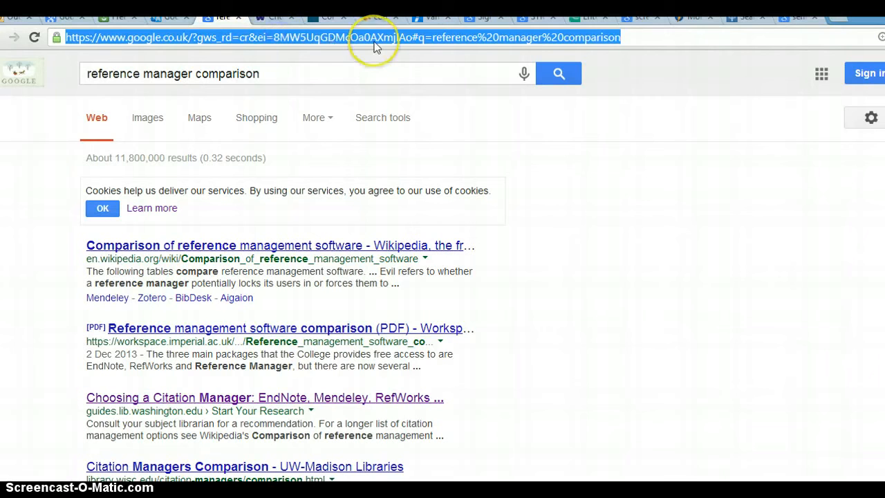
pyautogui.write('schola')
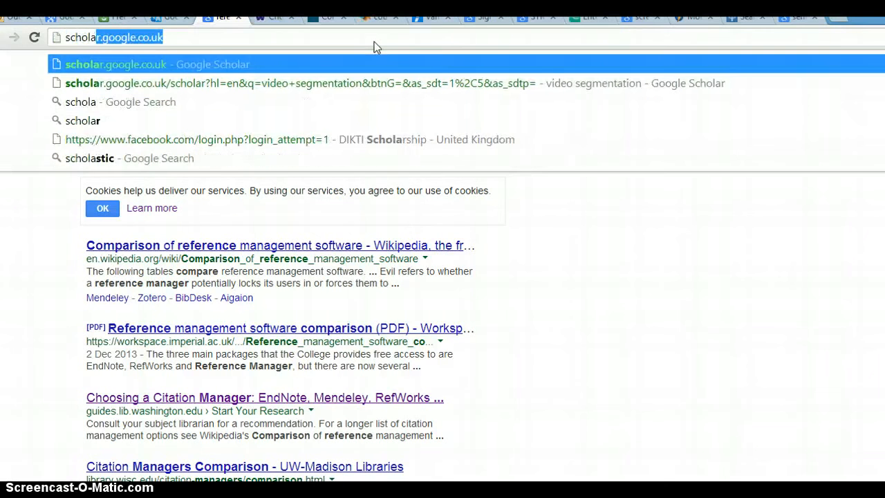
pyautogui.press('Return')
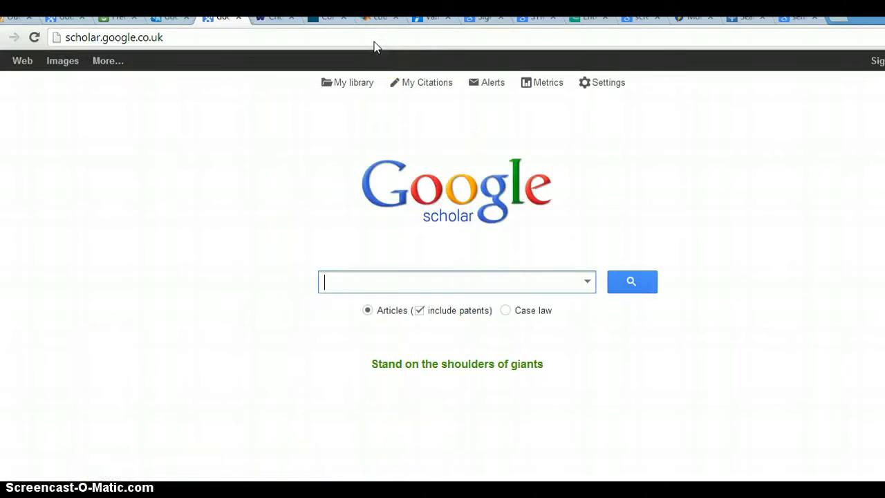
# Search Google Scholar for "video segmentation" and open the paper Algorithms And System For Segmentation And Structure Analysis In Soccer Video.
pyautogui.click(415, 282)
pyautogui.write('video segmentation')
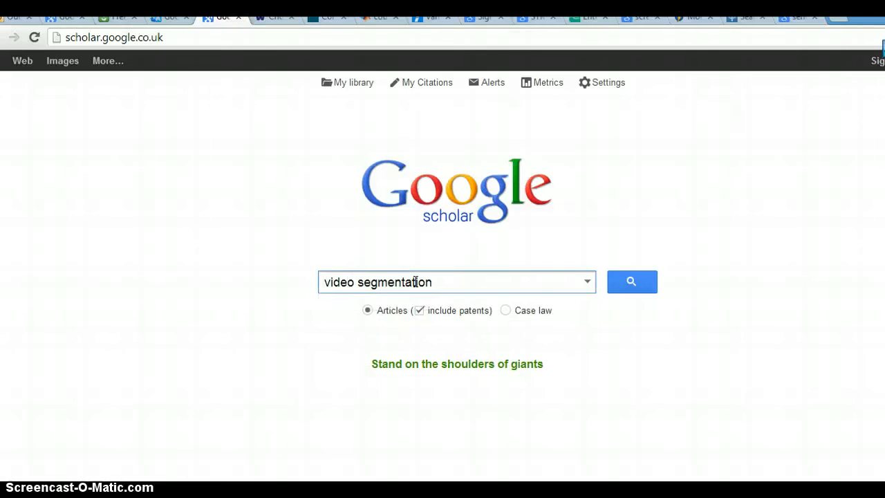
pyautogui.click(628, 281)
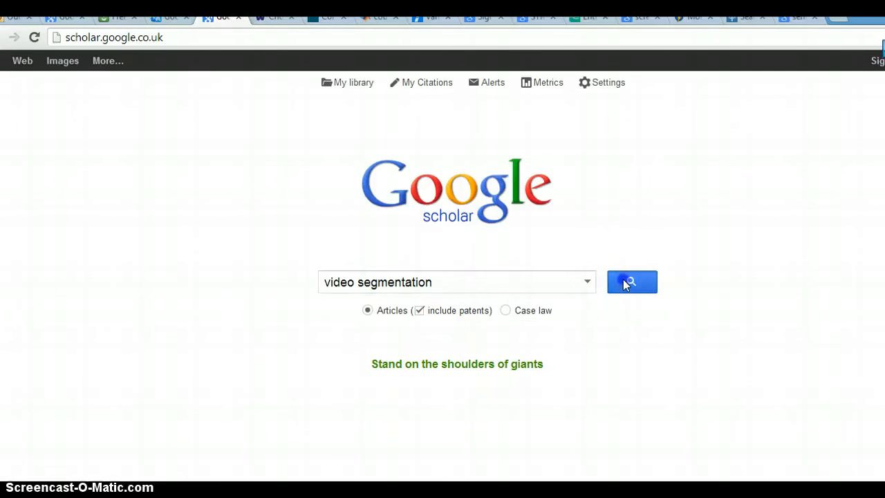
pyautogui.scroll(-2, 544, 320)
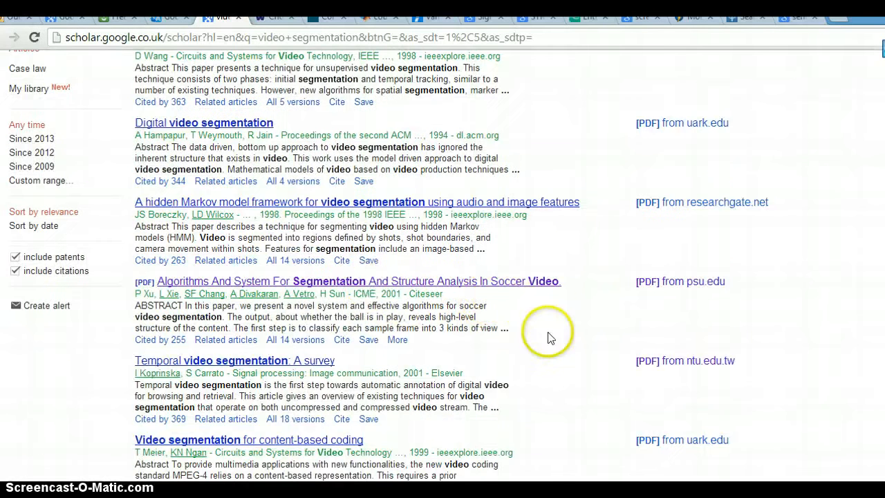
pyautogui.click(276, 282)
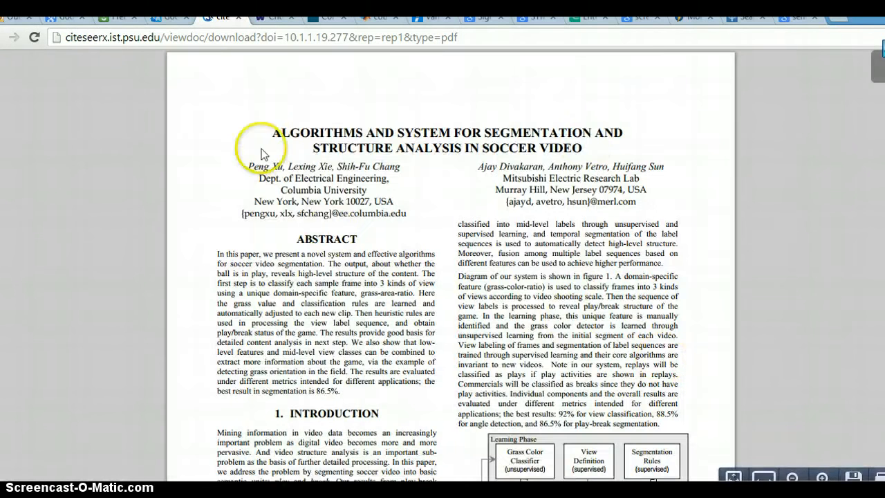
# Start saving the opened PDF and choose the Paper folder on Local Disk (C:) as its destination.
pyautogui.click(851, 475)
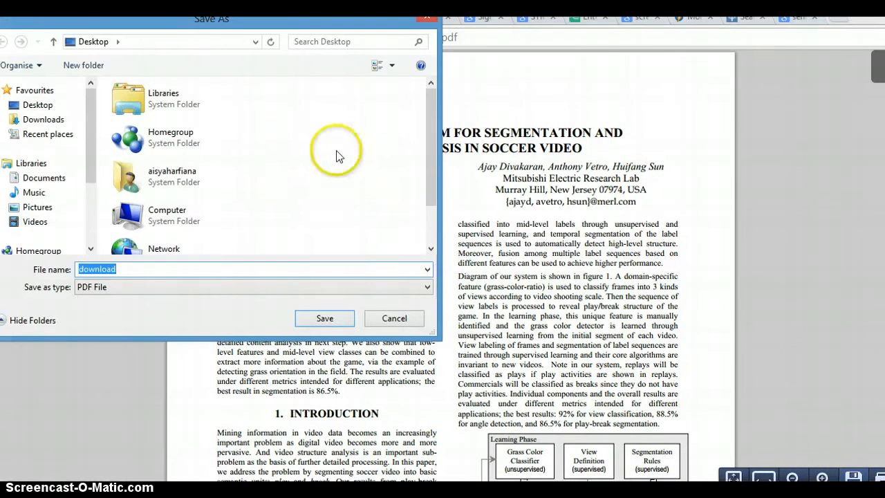
pyautogui.moveTo(93, 119); pyautogui.dragTo(40, 177)
pyautogui.click(48, 188)
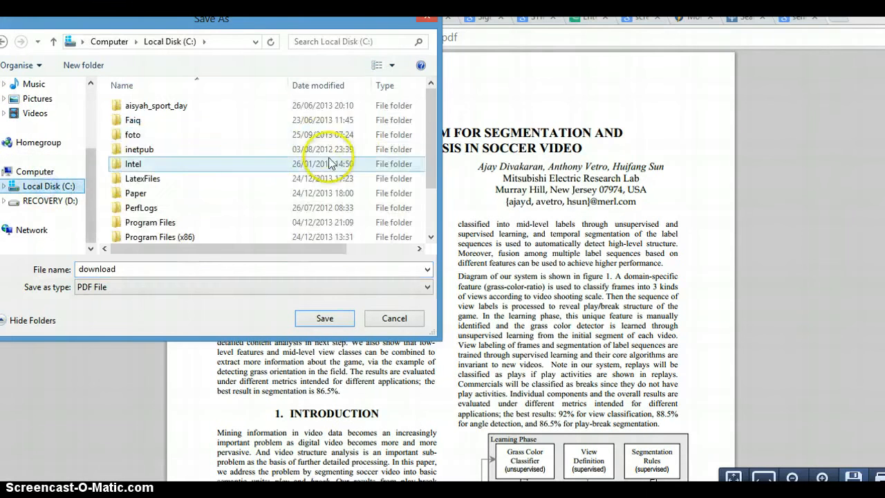
pyautogui.doubleClick(174, 199)
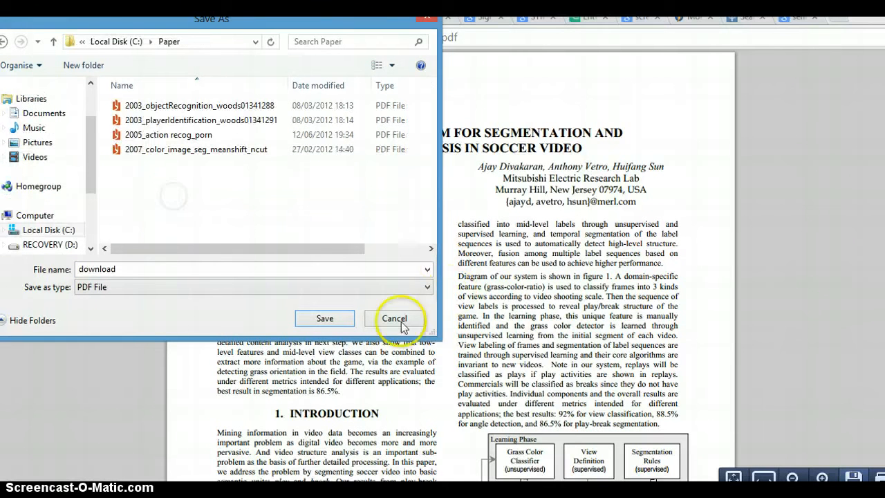
# Name the PDF 2007_video segmentation and save it in the Paper folder.
pyautogui.doubleClick(154, 268)
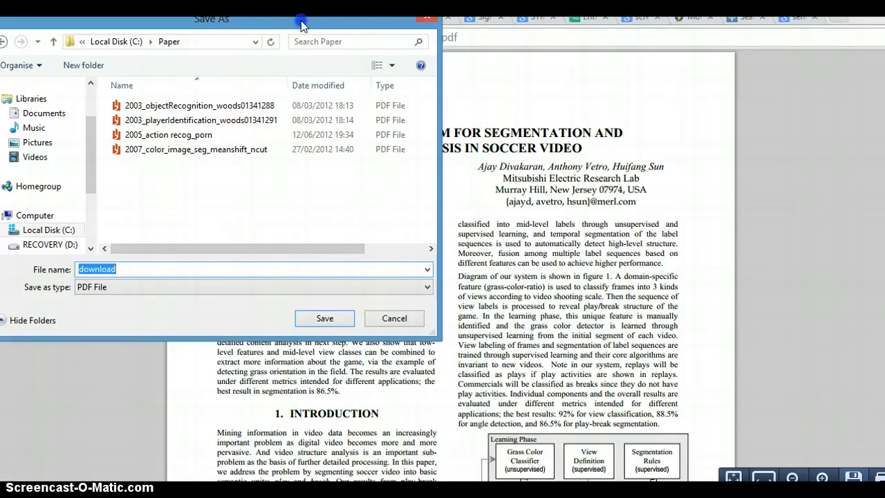
pyautogui.moveTo(302, 23); pyautogui.dragTo(704, 101)
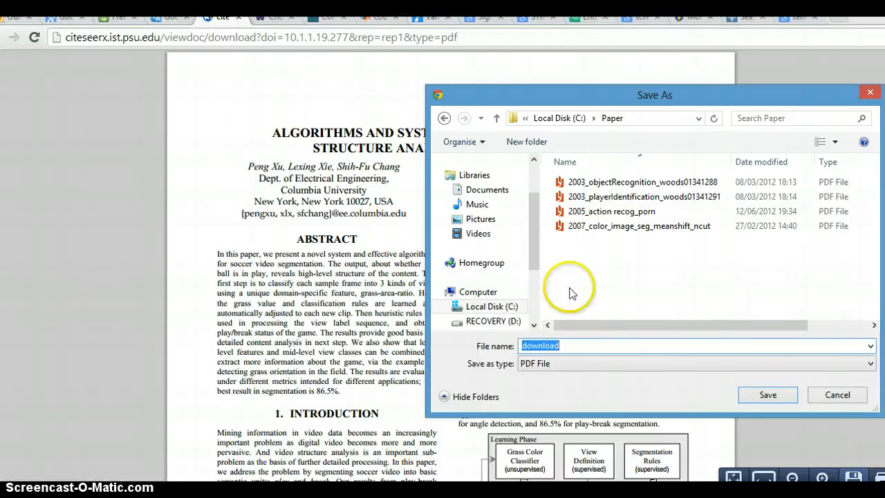
pyautogui.moveTo(620, 103); pyautogui.dragTo(631, 80)
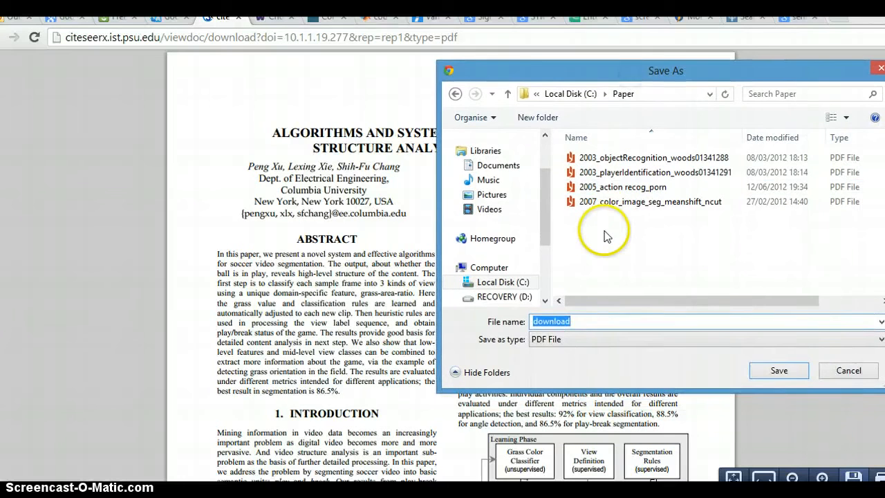
pyautogui.write('200')
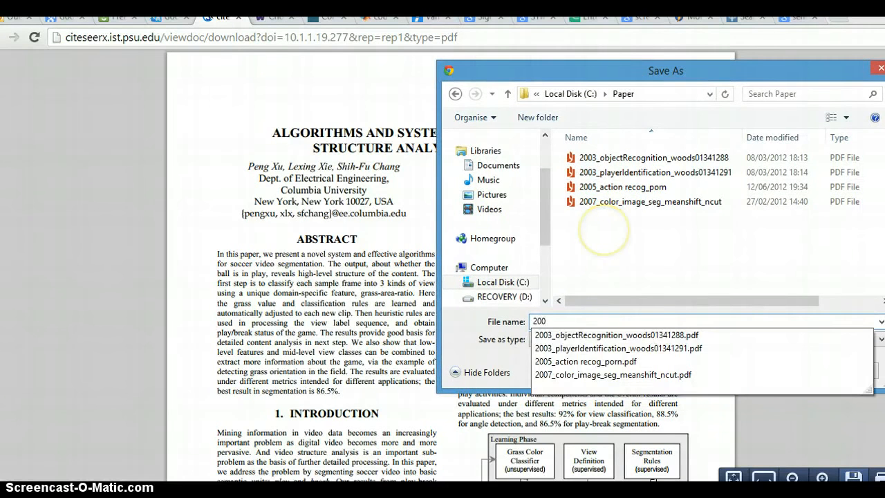
pyautogui.write('7')
pyautogui.press('Escape')
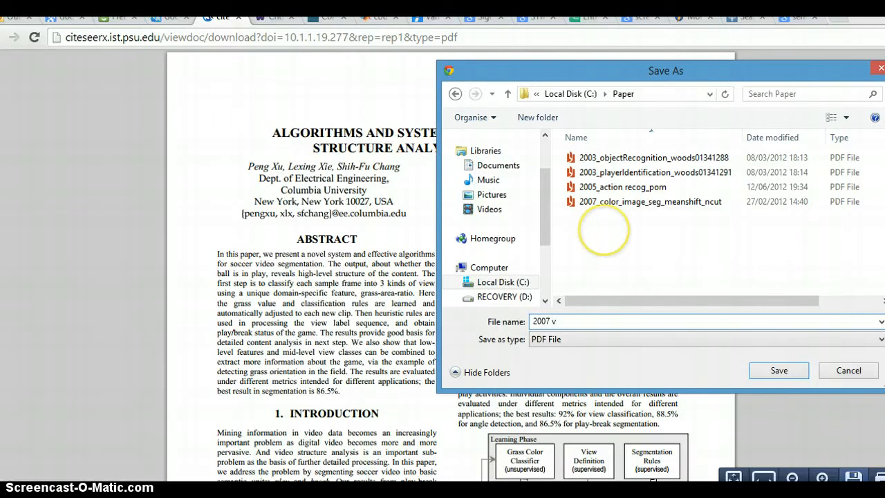
pyautogui.press('BackSpace')
pyautogui.write('_')
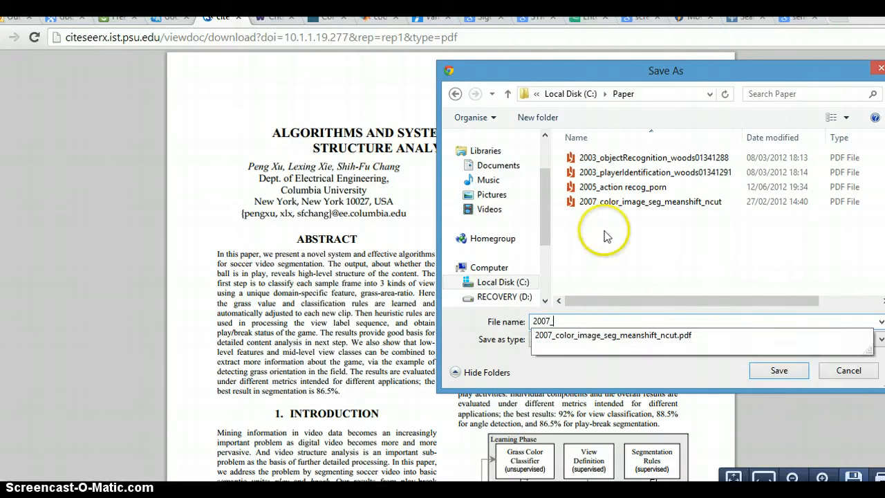
pyautogui.write('video')
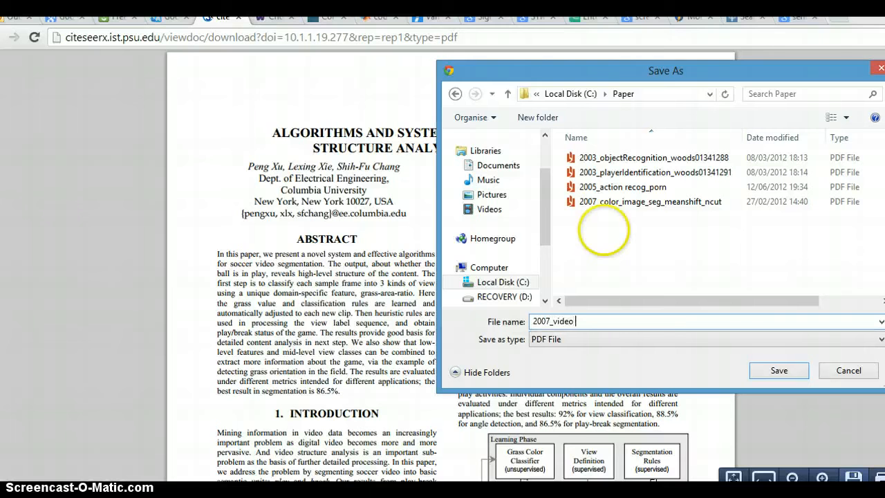
pyautogui.write(' rec')
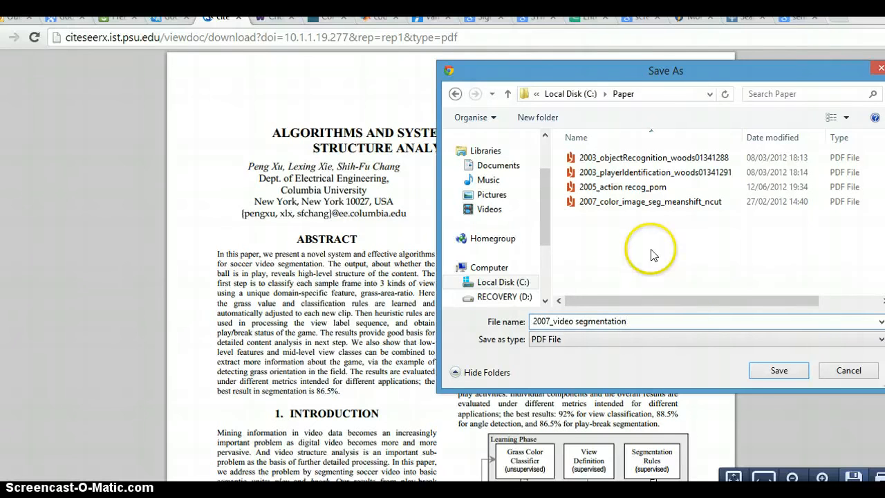
pyautogui.click(780, 371)
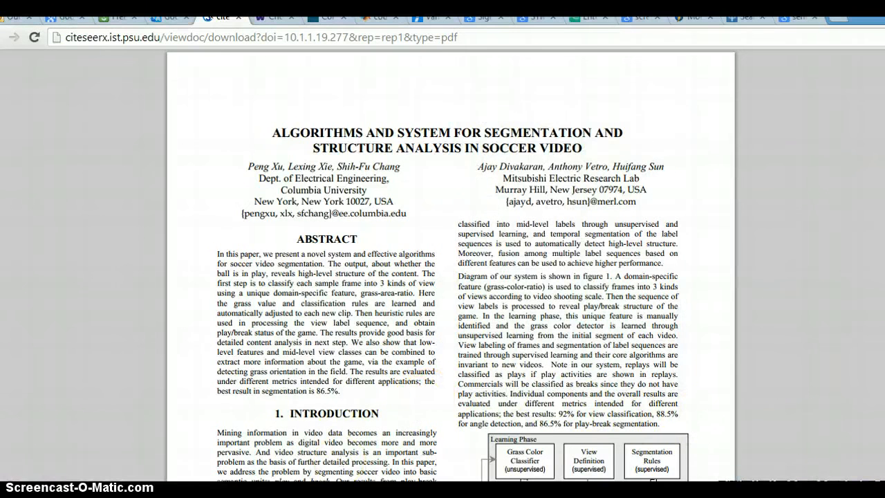
# Switch to the Paper folder in File Explorer and select the 2007_video segmentation PDF to check it.
pyautogui.moveTo(152, 490)
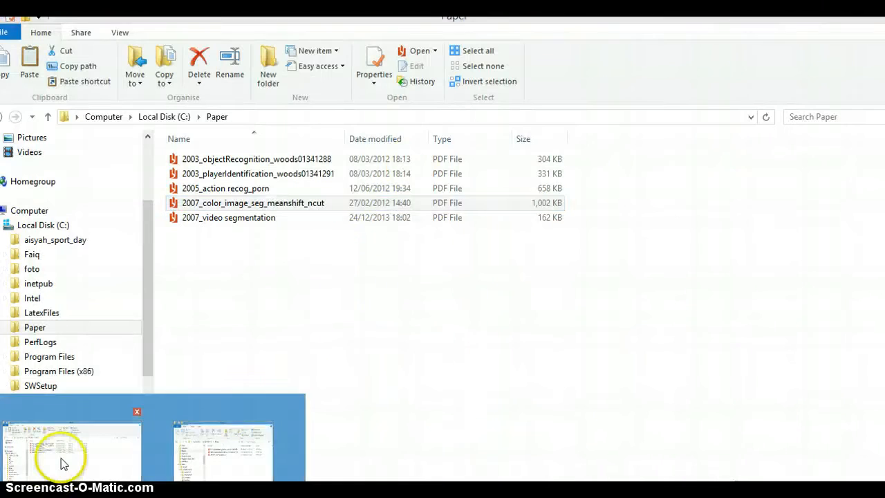
pyautogui.click(63, 460)
pyautogui.keyDown('shift'); pyautogui.click(242, 220); pyautogui.keyUp('shift')
pyautogui.click(241, 220)
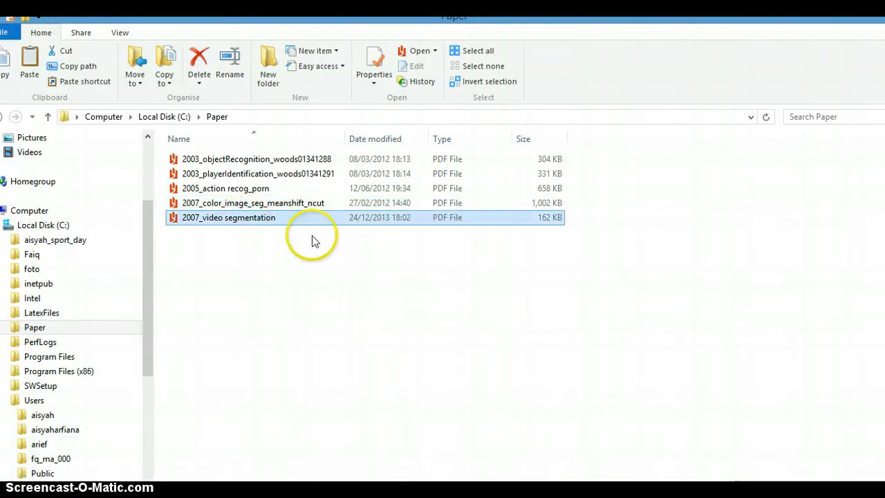
# Switch to Mendeley Desktop and select the recently added paper Algorithms And System For Segmentation And Structure Analysis In Soccer Video to check its import.
pyautogui.keyDown('ctrl'); pyautogui.click(292, 174); pyautogui.keyUp('ctrl')
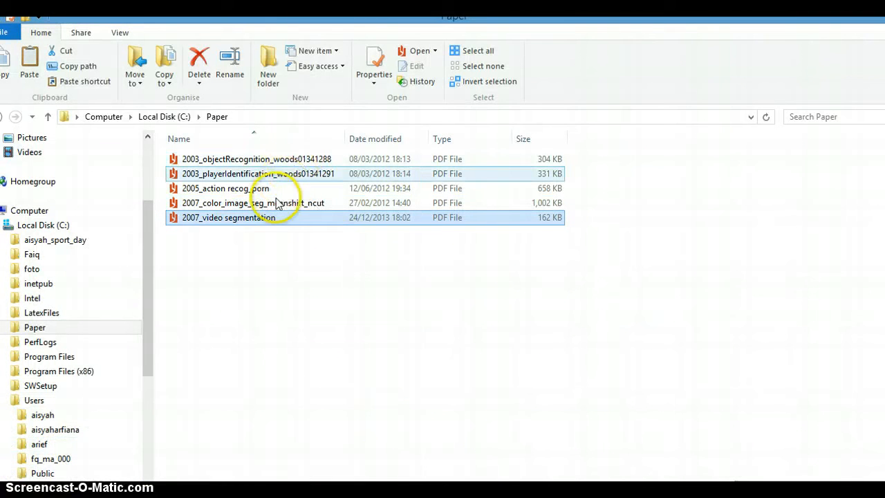
pyautogui.click(266, 218)
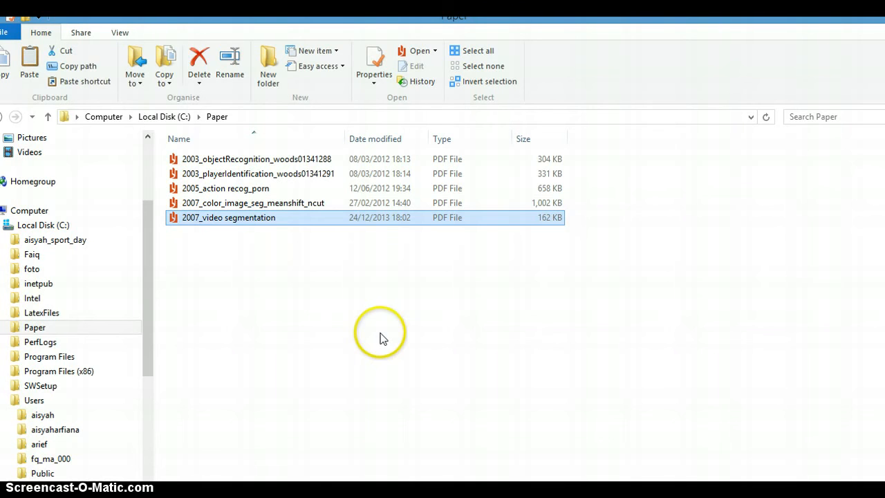
pyautogui.hotkey('alt', 'Tab')
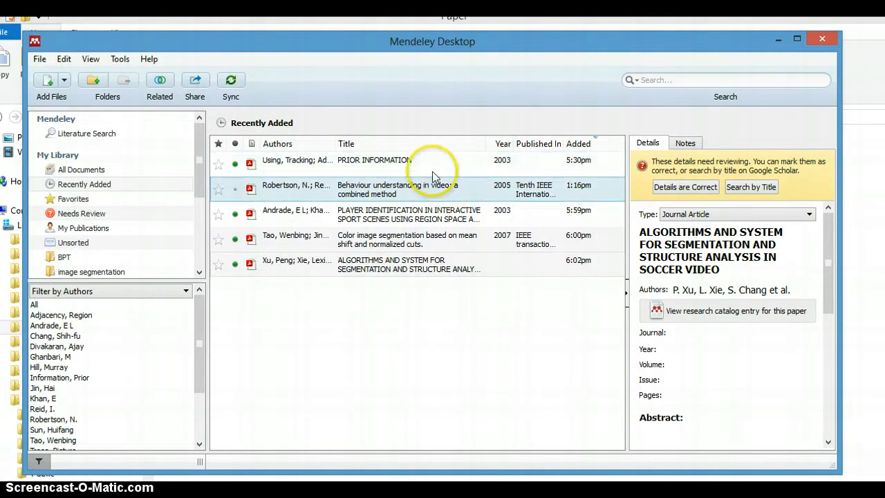
pyautogui.click(427, 268)
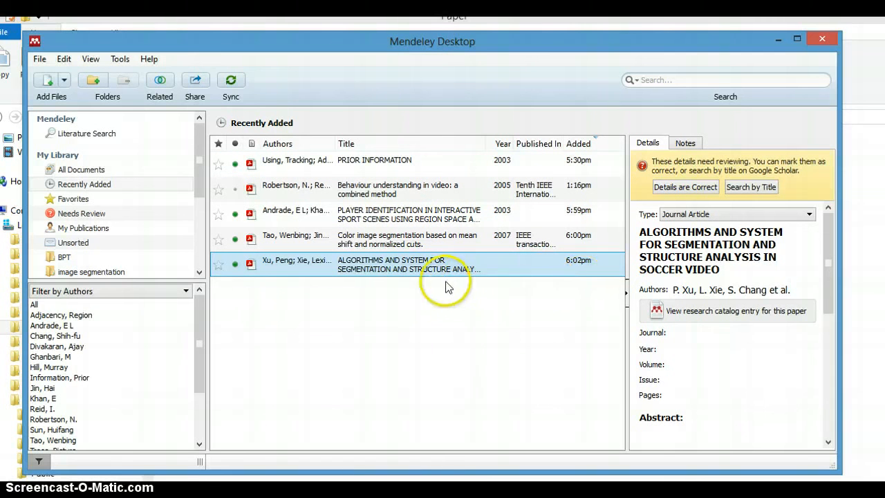
pyautogui.click(487, 369)
pyautogui.click(463, 360)
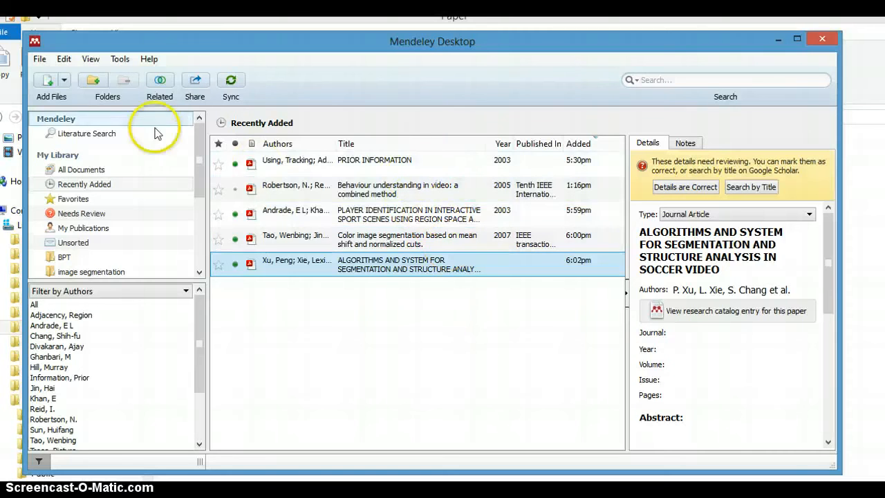
# Create a new library folder named classification 1.
pyautogui.click(94, 80)
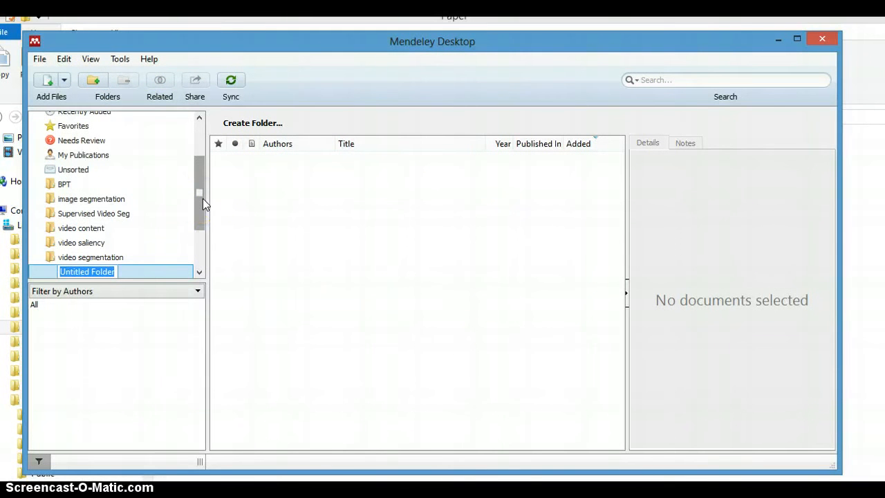
pyautogui.write('c')
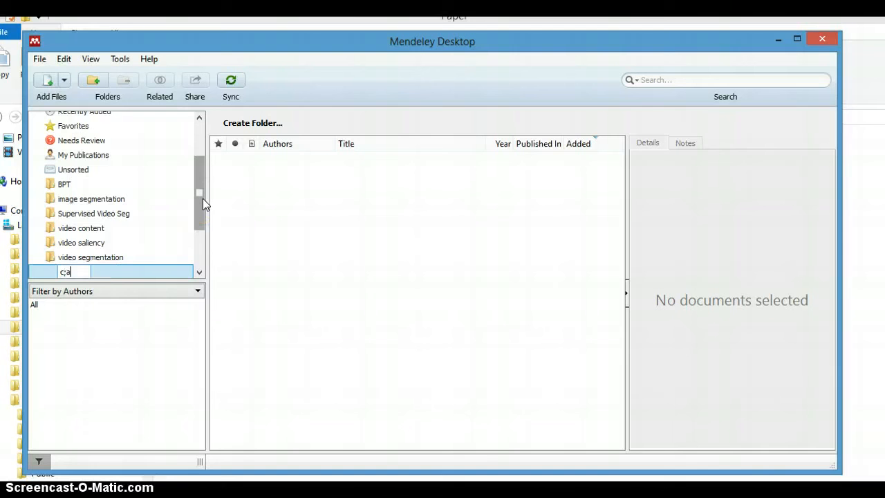
pyautogui.write(';a')
pyautogui.press('BackSpace')
pyautogui.write('assifica')
pyautogui.write('tion 1')
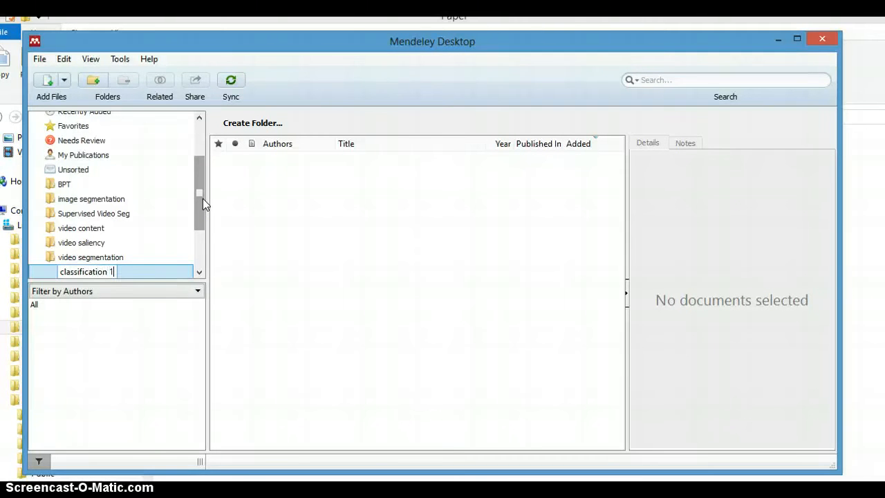
pyautogui.press('Return')
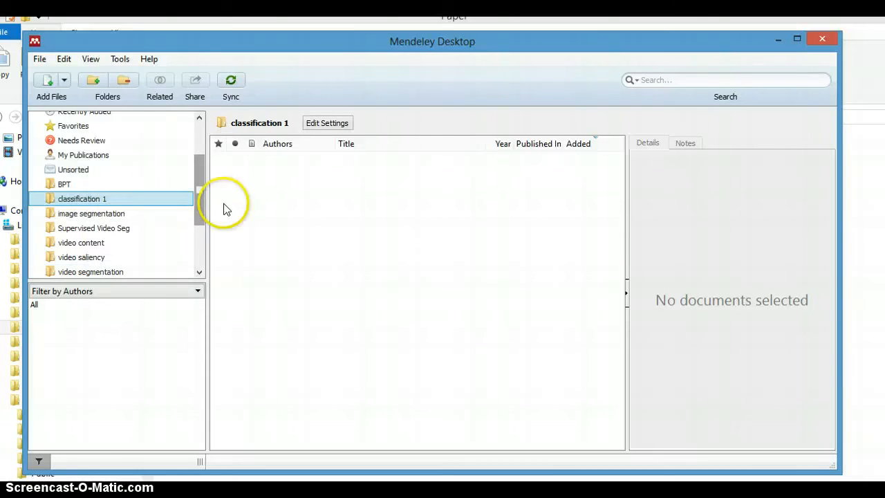
# Create a subfolder named classisification 2 inside the classification 1 folder.
pyautogui.scroll(1, 199, 185)
pyautogui.moveTo(198, 185); pyautogui.dragTo(204, 153)
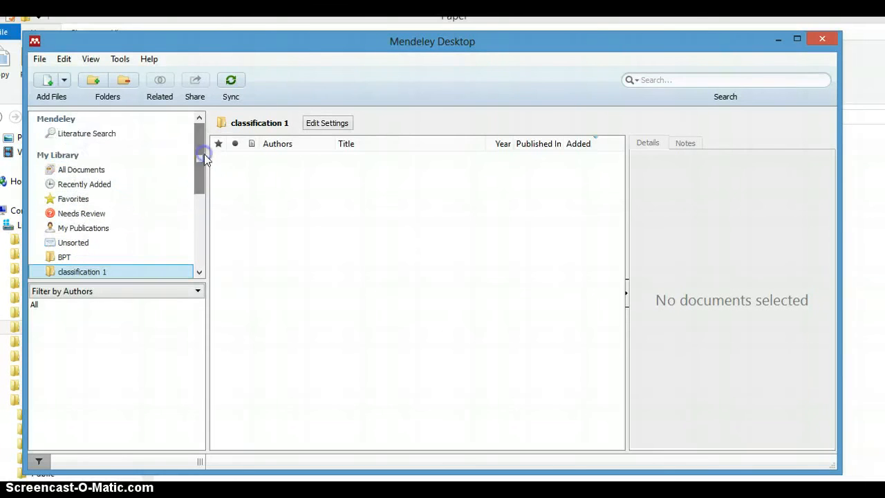
pyautogui.click(93, 80)
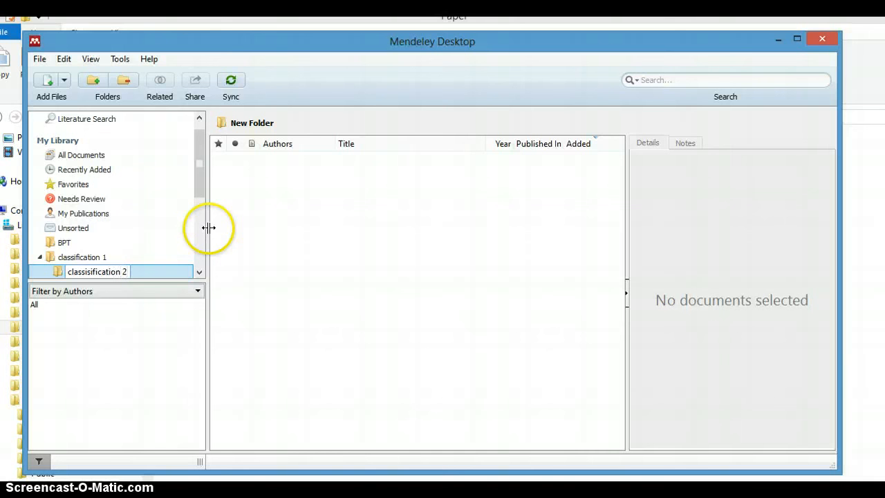
pyautogui.click(88, 255)
pyautogui.click(121, 273)
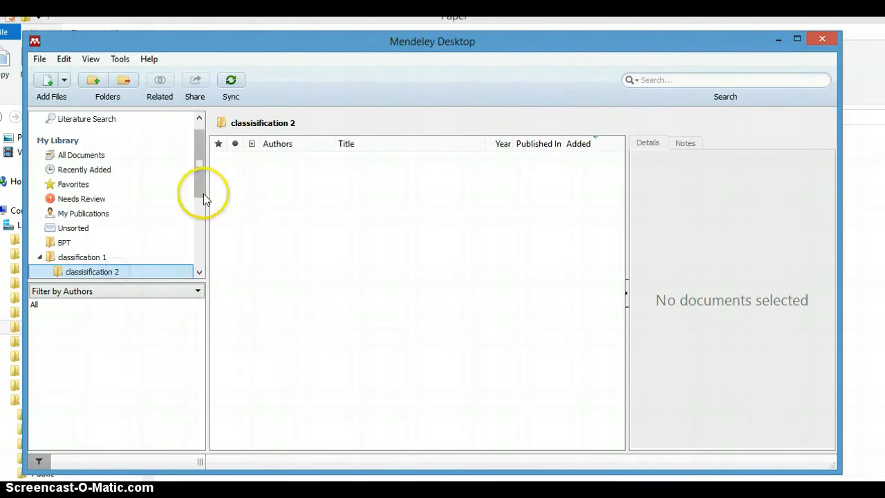
# Collapse and re-expand the classification 1 folder and remove its classisification 2 subfolder.
pyautogui.moveTo(203, 198); pyautogui.dragTo(204, 212)
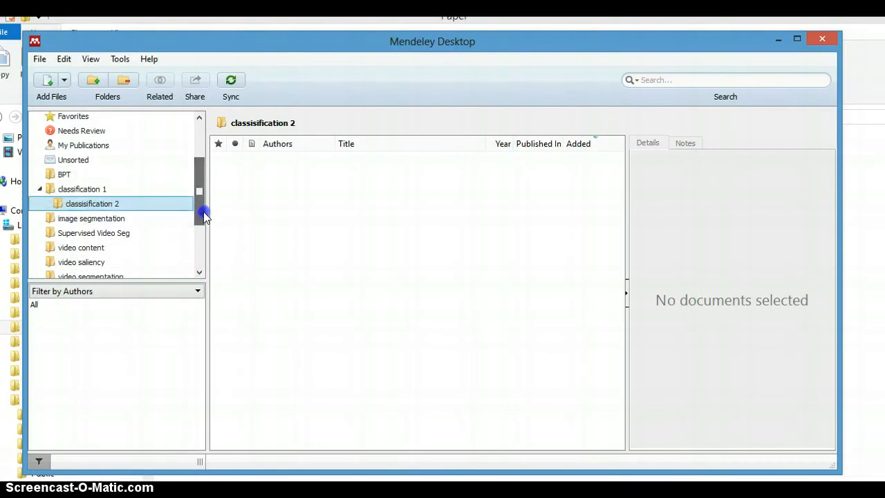
pyautogui.click(40, 189)
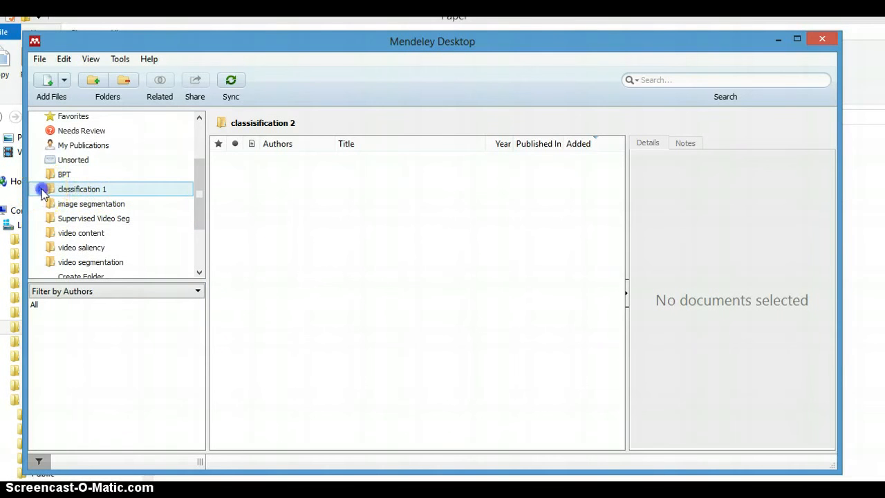
pyautogui.click(40, 189)
pyautogui.click(87, 205)
pyautogui.rightClick(85, 209)
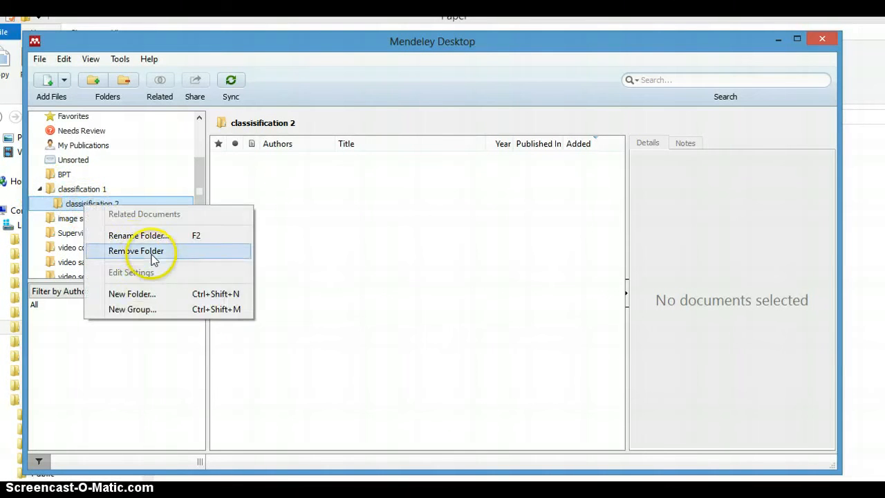
pyautogui.click(151, 250)
pyautogui.click(483, 273)
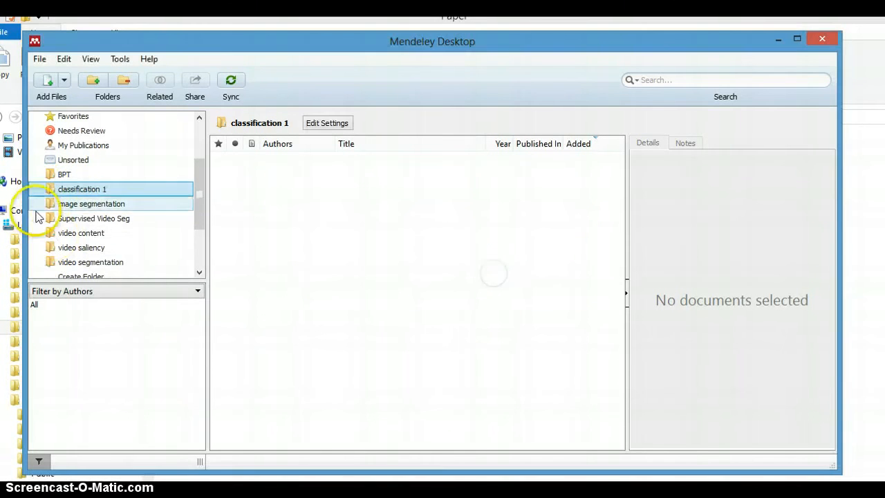
# Create another subfolder inside classification 1 with the default name New Folder and remove it again.
pyautogui.click(94, 81)
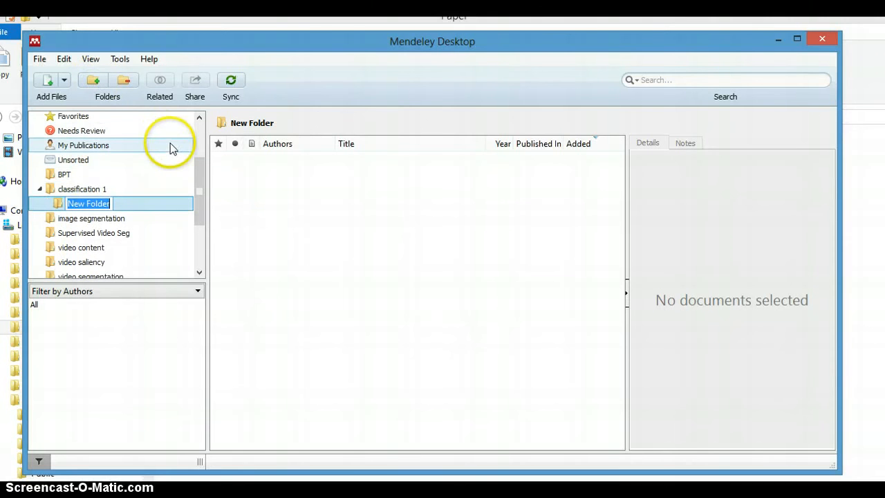
pyautogui.press('Return')
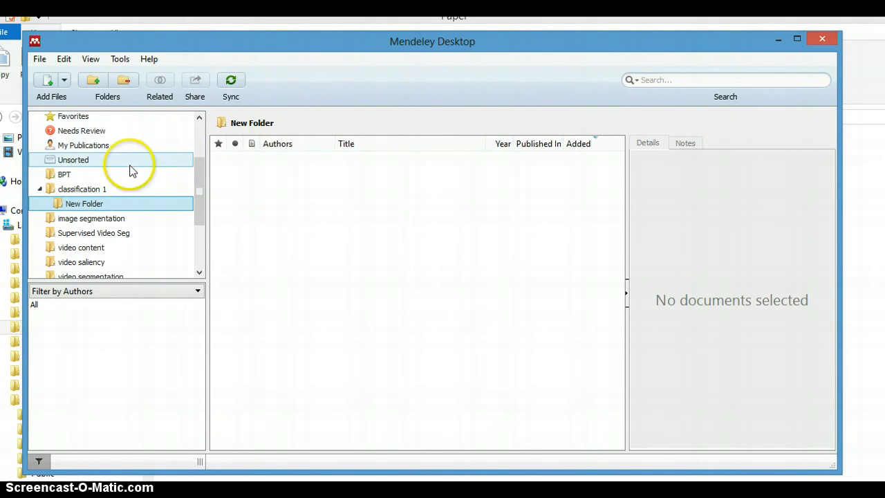
pyautogui.rightClick(142, 207)
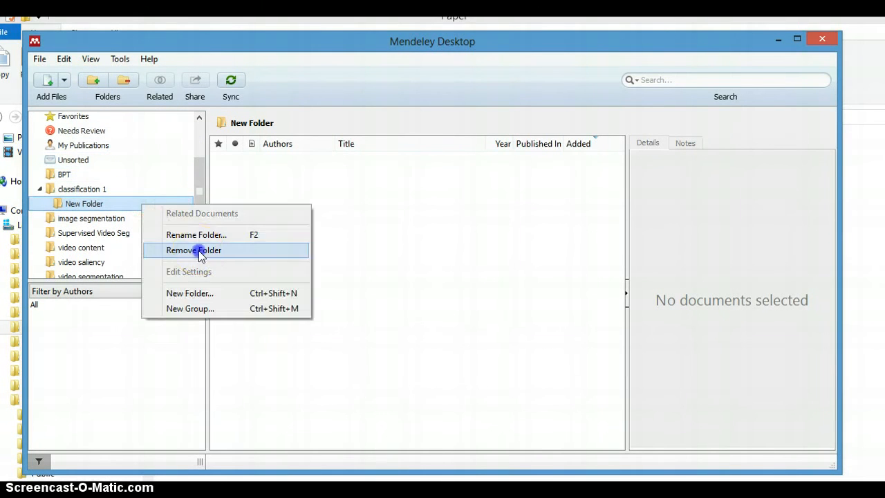
pyautogui.click(201, 252)
pyautogui.click(487, 275)
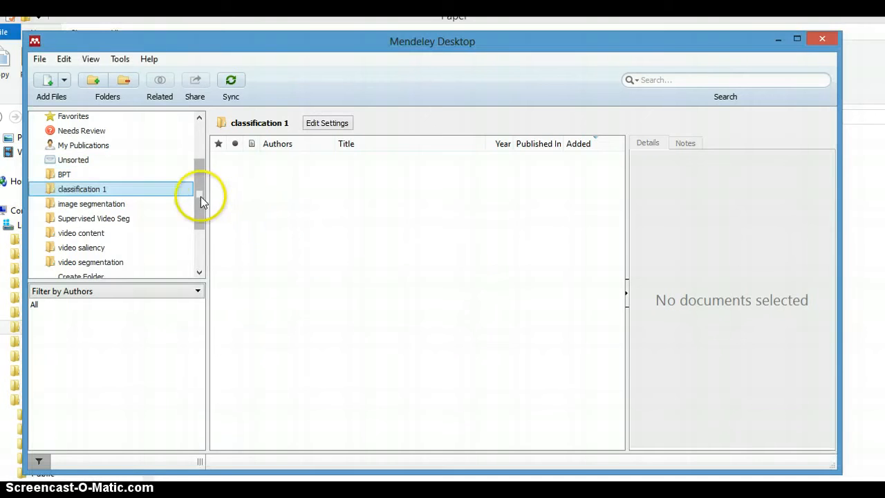
# Select the Unsorted collection and create a top-level folder named classification2.
pyautogui.moveTo(200, 200); pyautogui.dragTo(197, 173)
pyautogui.click(144, 212)
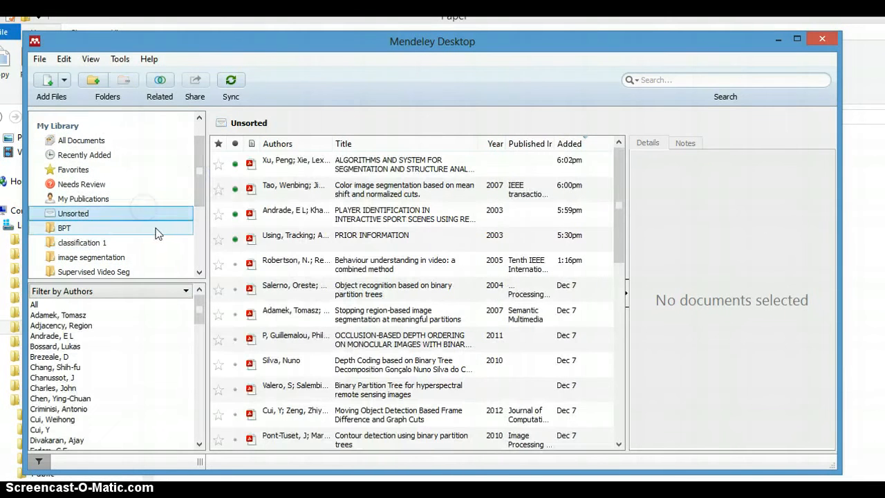
pyautogui.click(101, 81)
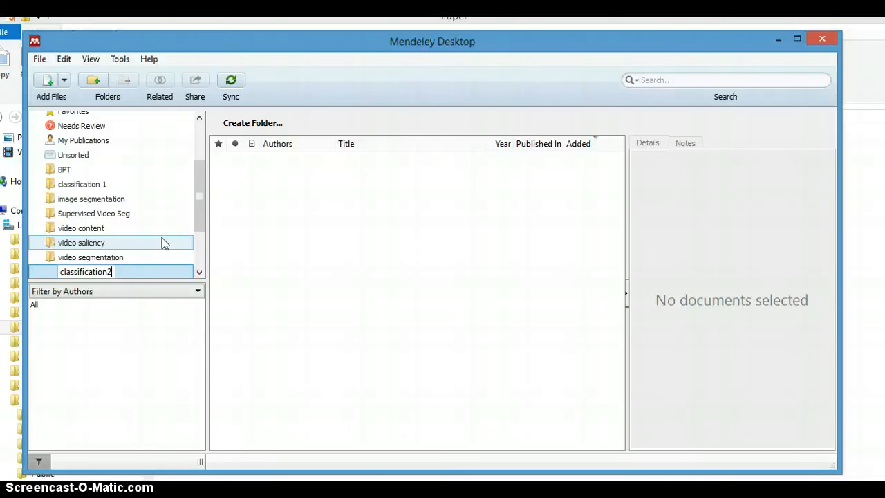
pyautogui.press('Return')
# Rename the classification 1 folder as classification1, without the space.
pyautogui.click(95, 185)
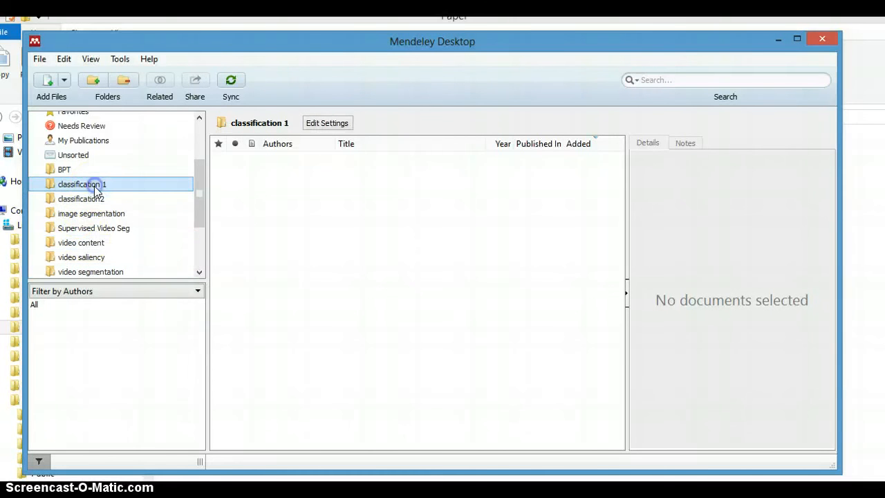
pyautogui.rightClick(94, 186)
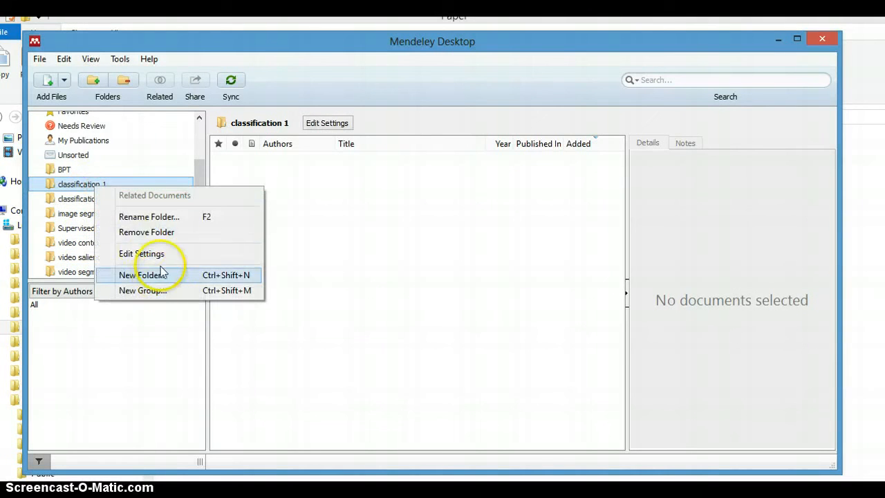
pyautogui.click(149, 216)
pyautogui.click(108, 184)
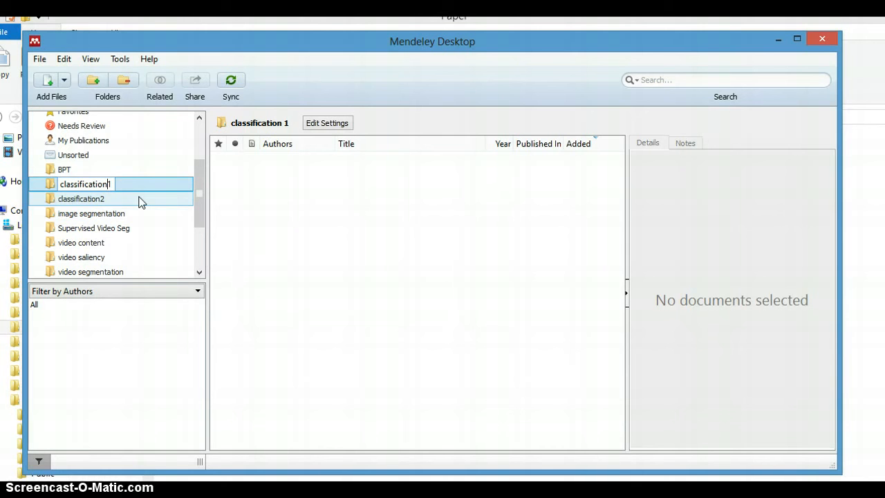
pyautogui.click(312, 233)
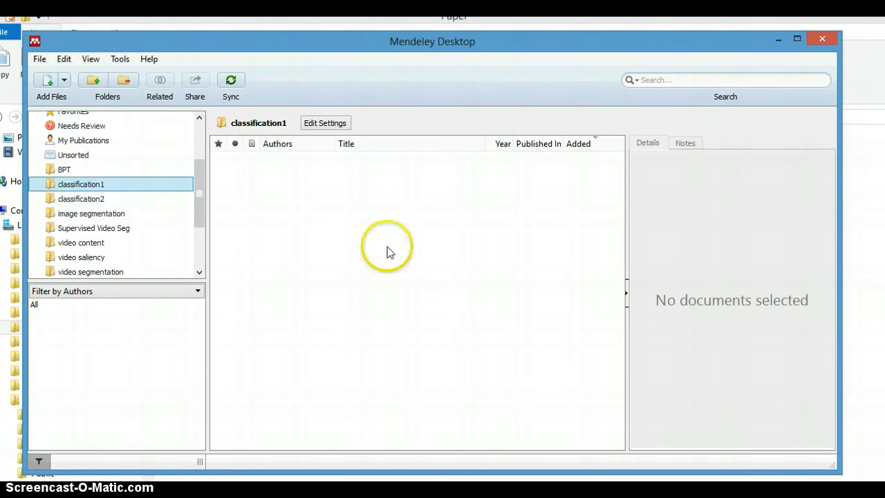
# Show the recently added papers and file the soccer video segmentation and Color image segmentation papers in the classification1 folder.
pyautogui.moveTo(199, 195); pyautogui.dragTo(201, 158)
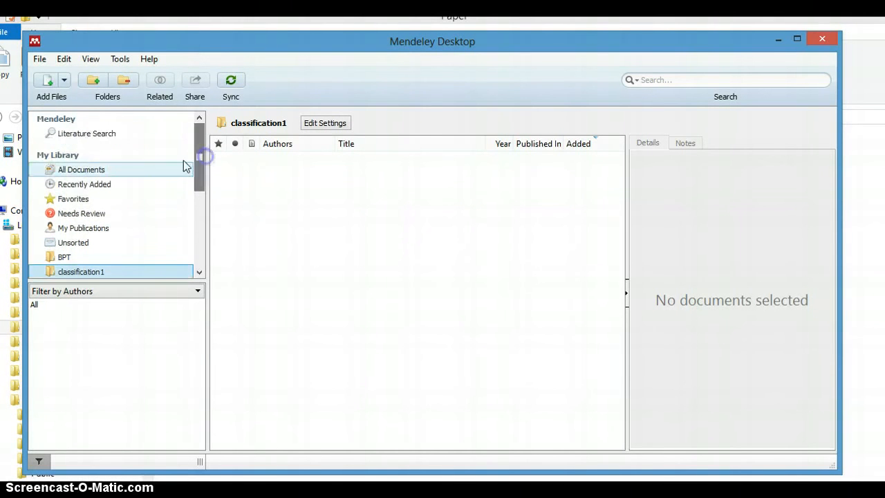
pyautogui.click(114, 185)
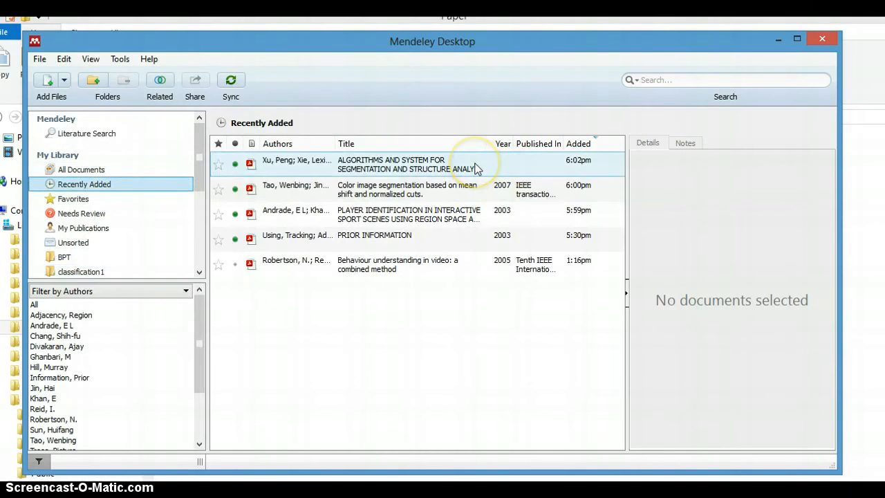
pyautogui.moveTo(201, 158); pyautogui.dragTo(200, 174)
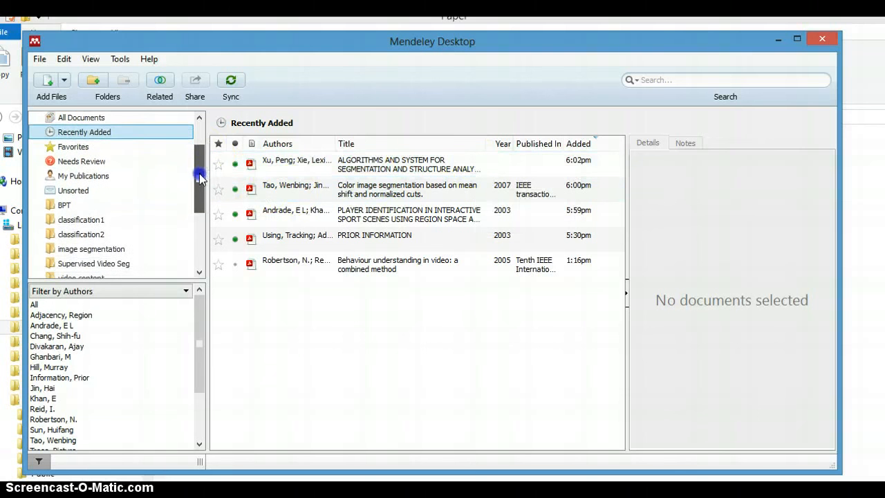
pyautogui.click(354, 172)
pyautogui.moveTo(349, 171); pyautogui.dragTo(100, 219)
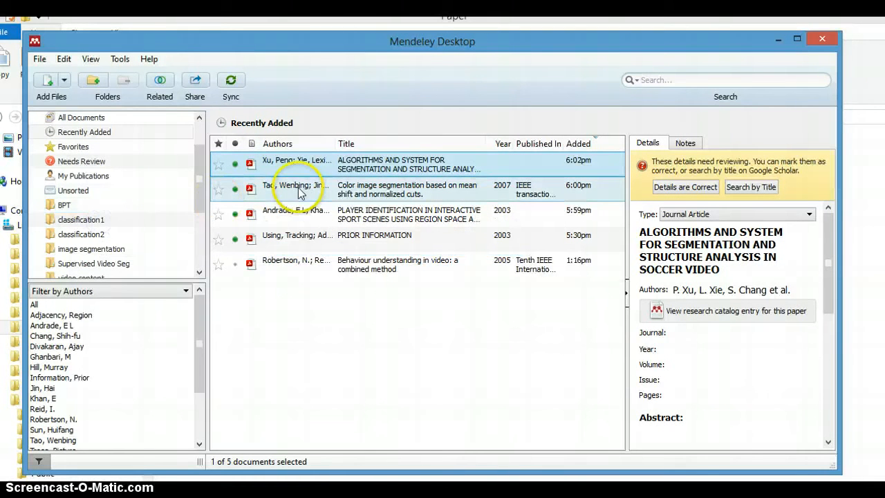
pyautogui.moveTo(293, 188); pyautogui.dragTo(95, 223)
# File the papers Player Identification In Interactive Sport Scenes, Prior Information and Behaviour understanding in video in the classification2 folder.
pyautogui.moveTo(316, 211); pyautogui.dragTo(93, 234)
pyautogui.moveTo(290, 235); pyautogui.dragTo(114, 238)
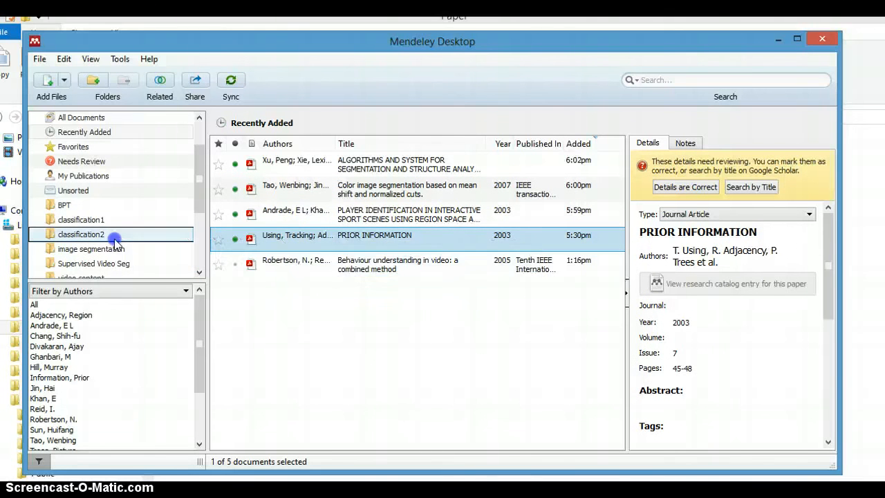
pyautogui.moveTo(276, 260); pyautogui.dragTo(129, 227)
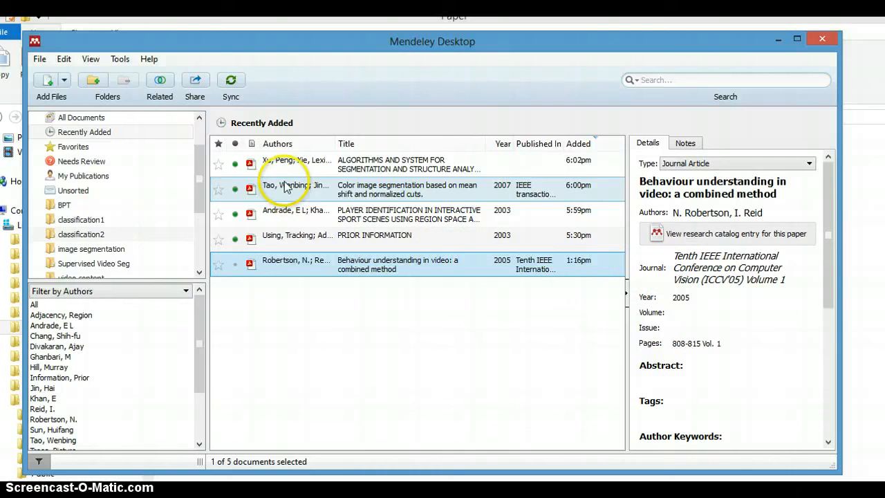
# Open the classification1 and classification2 folders to check which papers each one contains.
pyautogui.click(129, 220)
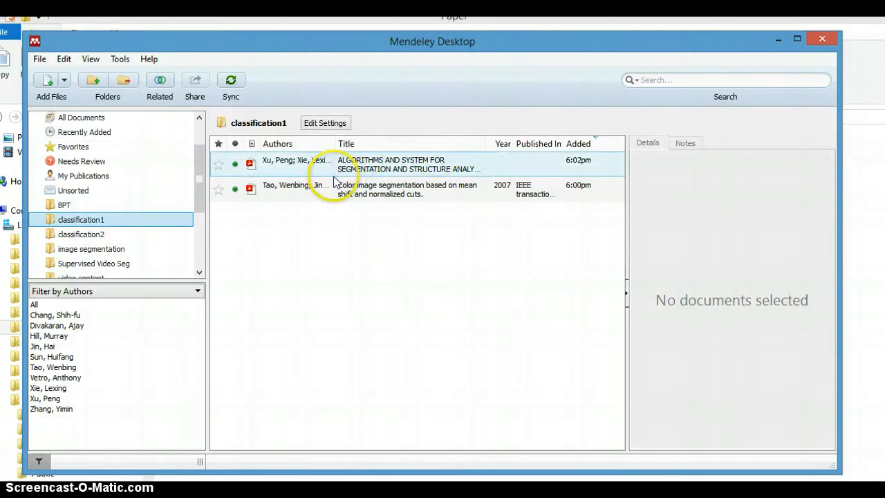
pyautogui.click(149, 237)
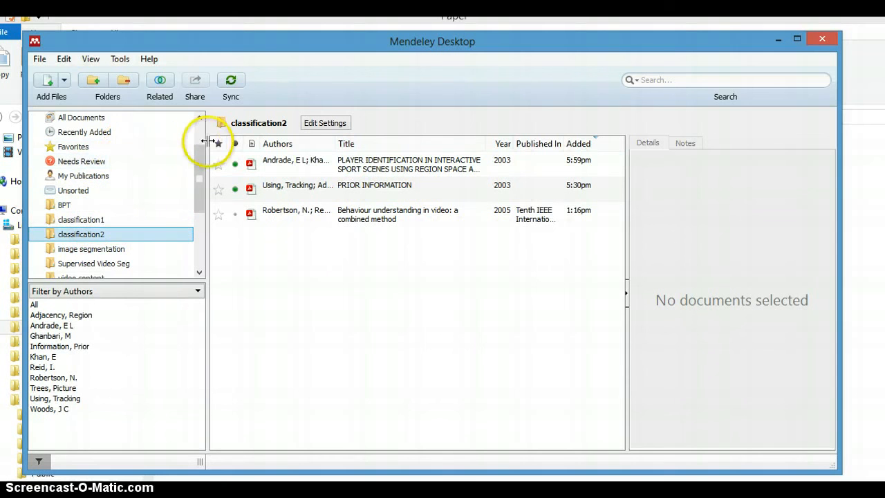
pyautogui.moveTo(203, 163); pyautogui.dragTo(203, 157)
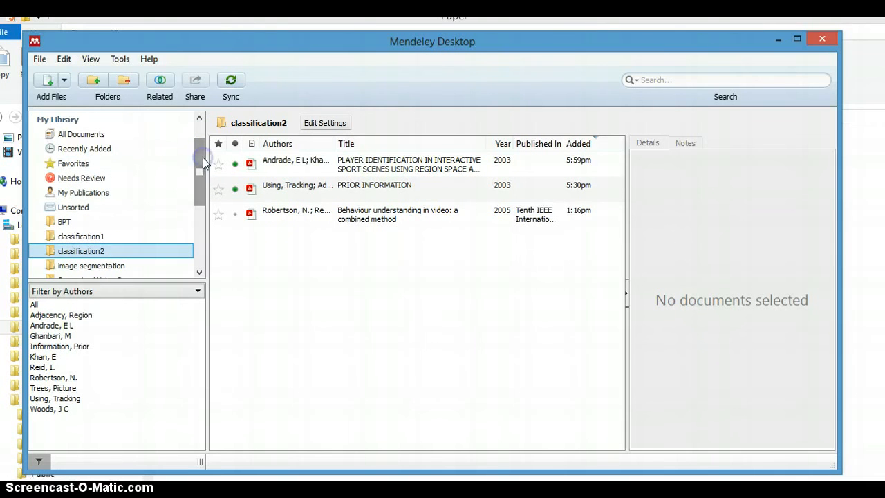
# From the recently added papers, also file the soccer video segmentation paper in the classification2 folder and open that folder to check it.
pyautogui.click(109, 151)
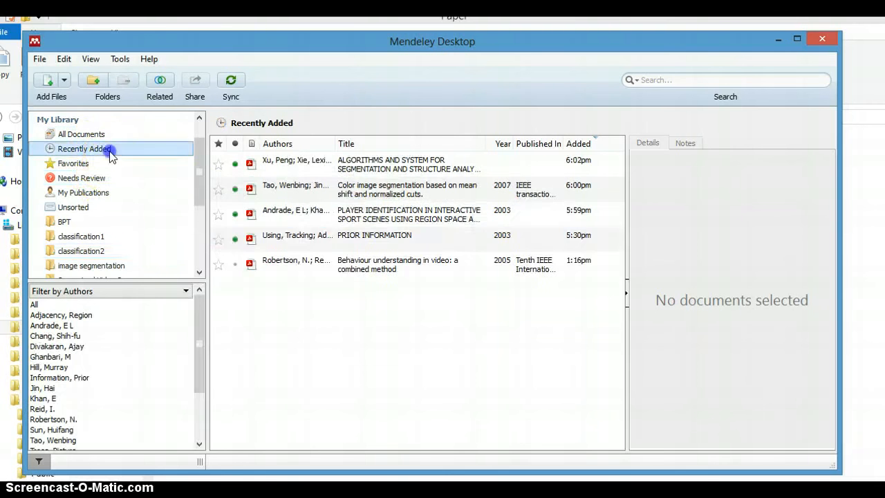
pyautogui.click(86, 238)
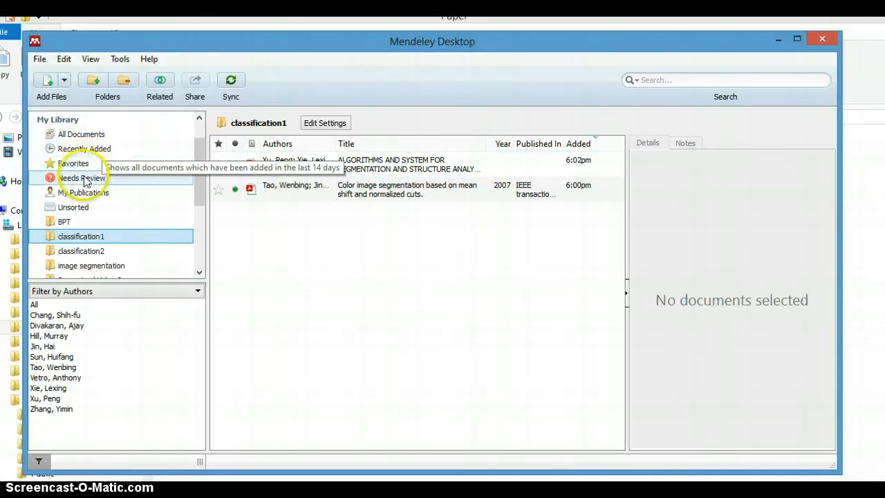
pyautogui.click(93, 148)
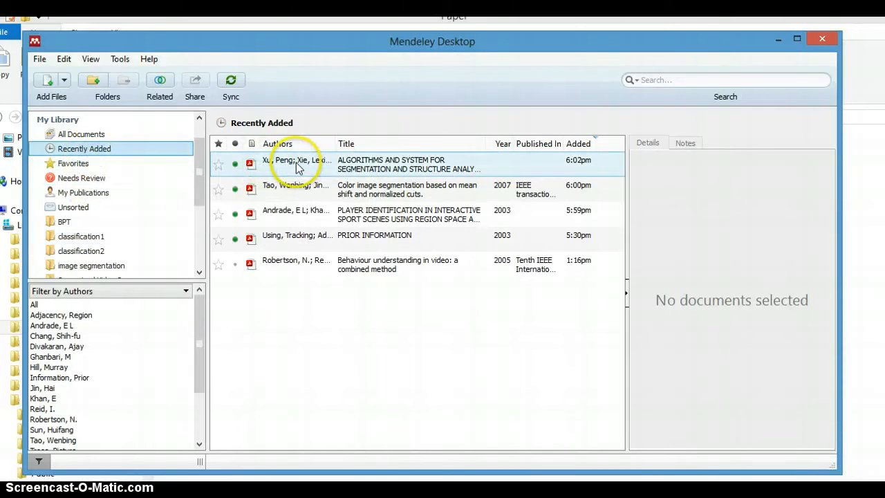
pyautogui.moveTo(297, 166); pyautogui.dragTo(116, 252)
pyautogui.click(88, 253)
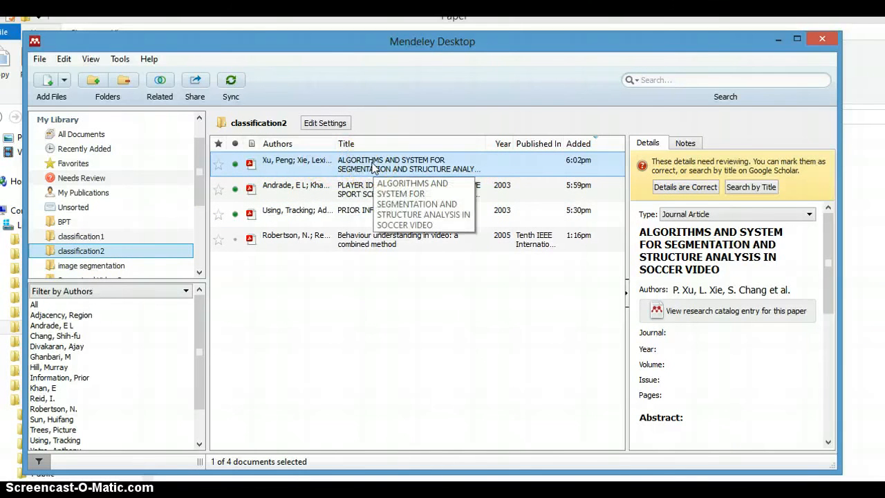
# Open the classification1 folder and compare the document details of its Color image segmentation and soccer video papers.
pyautogui.click(93, 234)
pyautogui.click(359, 194)
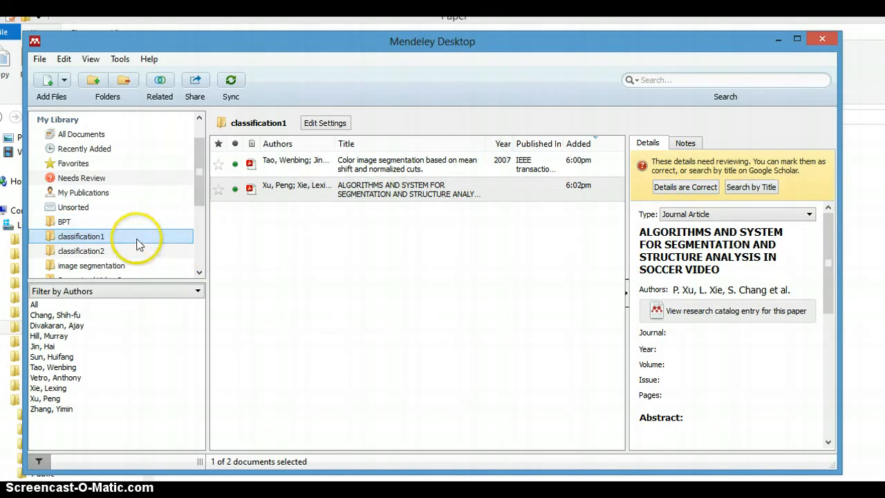
pyautogui.click(398, 166)
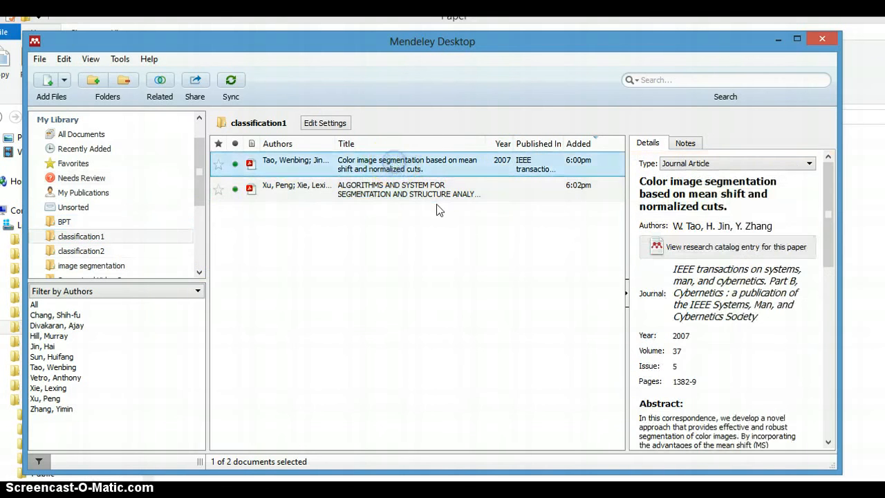
pyautogui.click(377, 189)
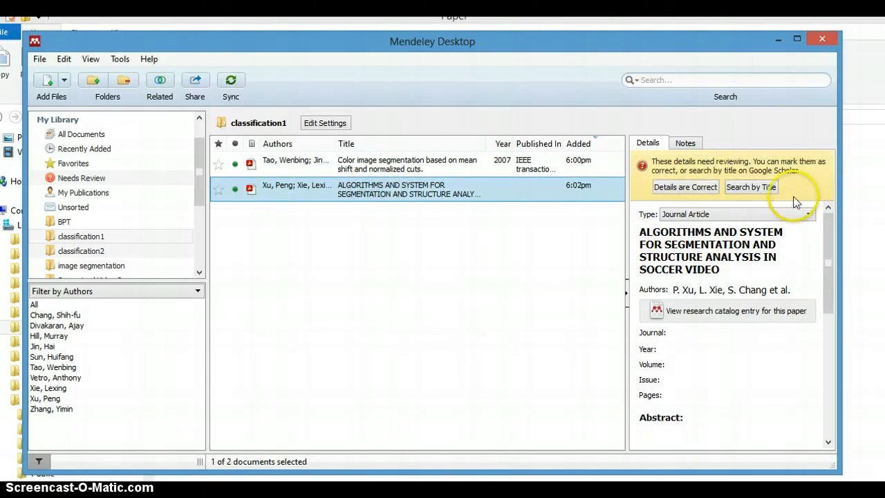
# Read through the document details of the Color image segmentation paper.
pyautogui.click(514, 172)
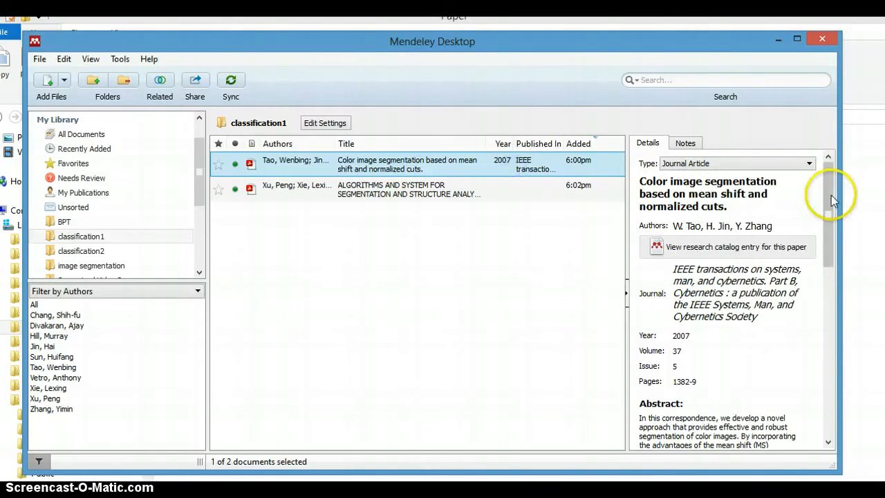
pyautogui.moveTo(834, 198); pyautogui.dragTo(832, 174)
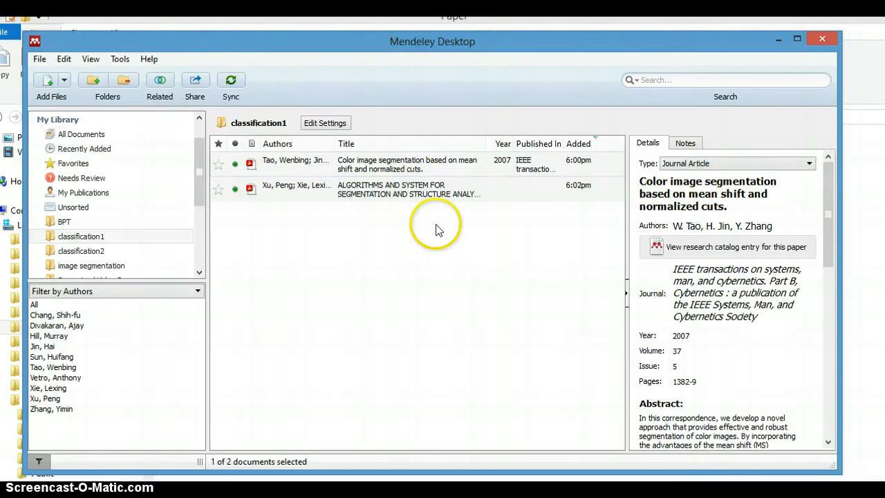
pyautogui.click(435, 170)
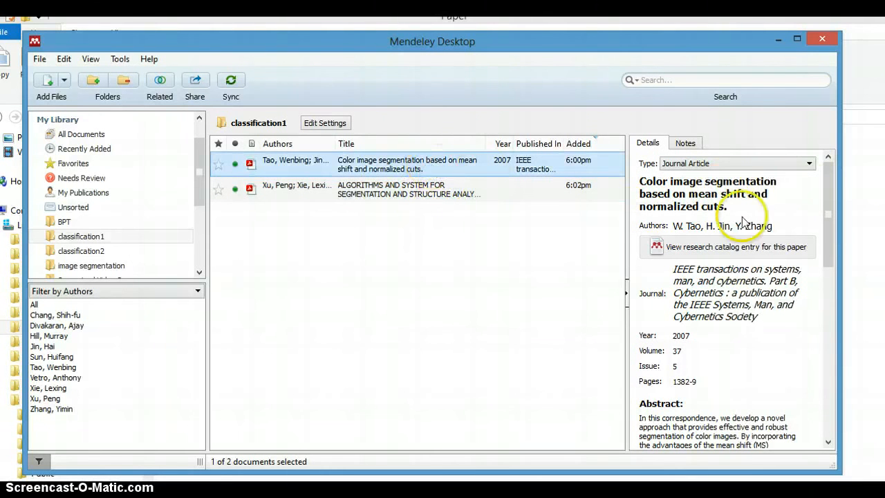
pyautogui.moveTo(827, 201)
pyautogui.mouseDown()
pyautogui.moveTo(828, 216)
pyautogui.moveTo(830, 195)
pyautogui.mouseUp()
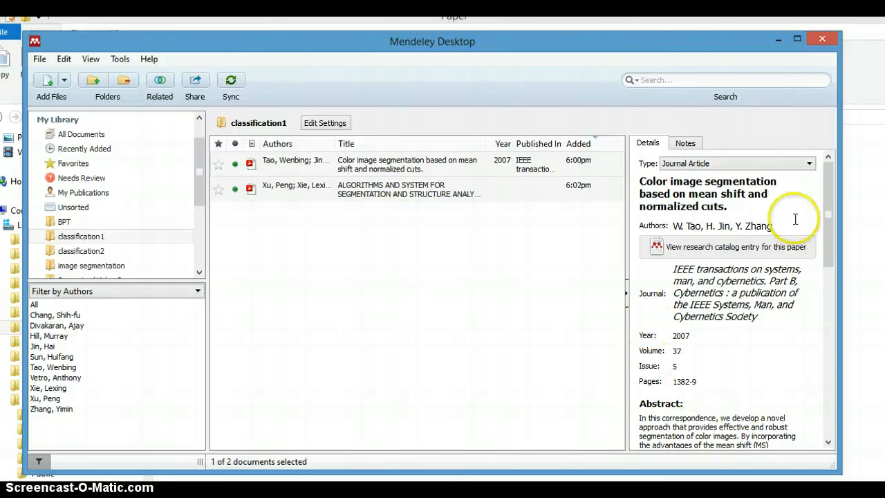
pyautogui.moveTo(828, 214)
pyautogui.mouseDown()
pyautogui.moveTo(830, 232)
pyautogui.moveTo(832, 206)
pyautogui.mouseUp()
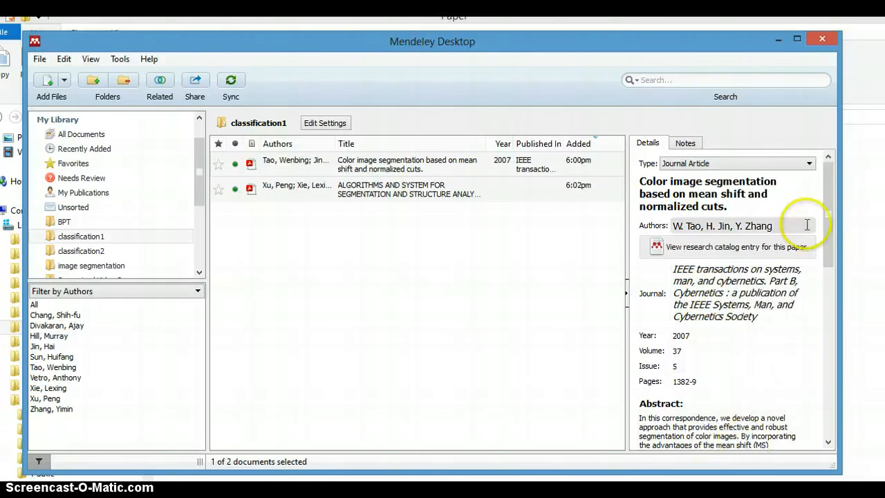
pyautogui.moveTo(829, 209); pyautogui.dragTo(828, 259)
pyautogui.moveTo(829, 297); pyautogui.dragTo(840, 182)
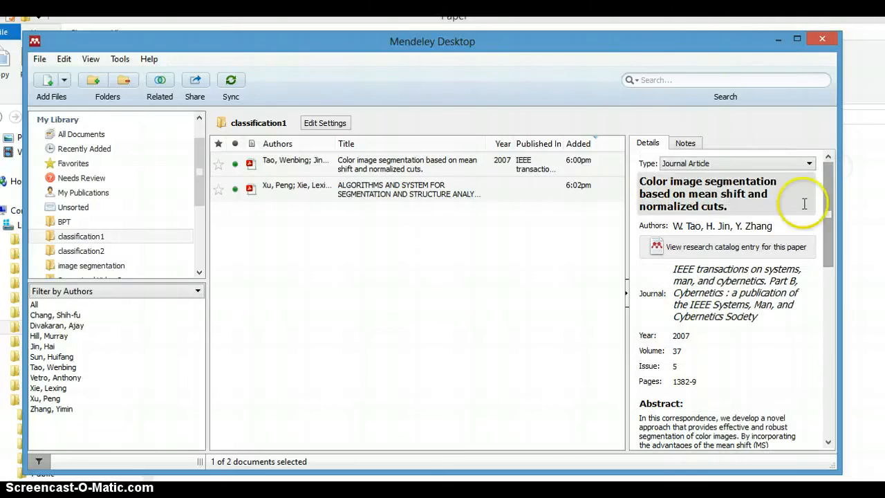
# Open the soccer video segmentation paper's PDF and fill in its missing details by searching for its title on Google Scholar.
pyautogui.click(401, 193)
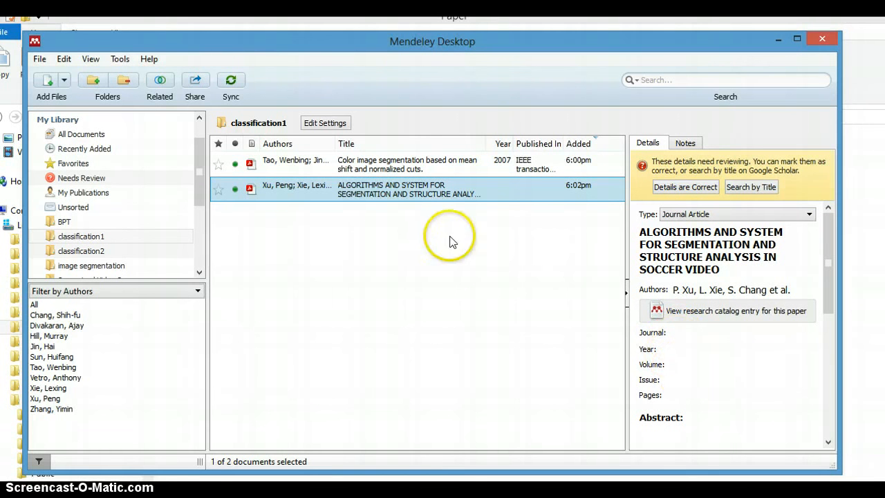
pyautogui.doubleClick(393, 195)
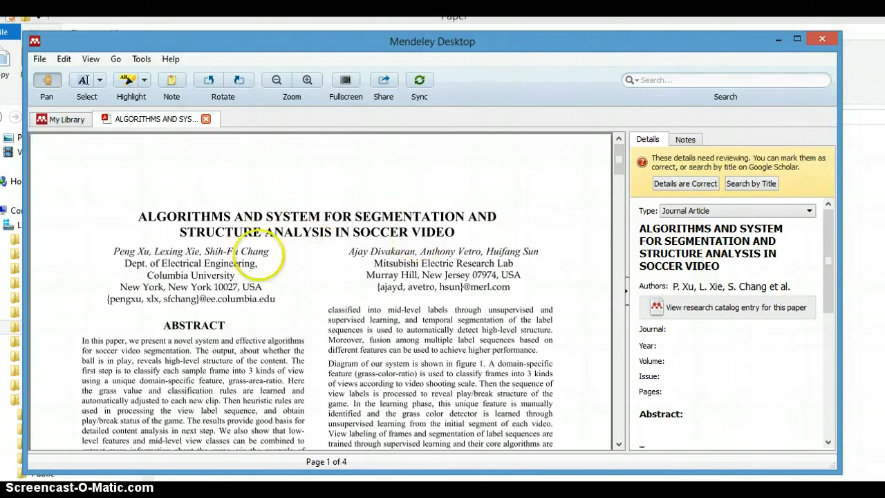
pyautogui.click(758, 186)
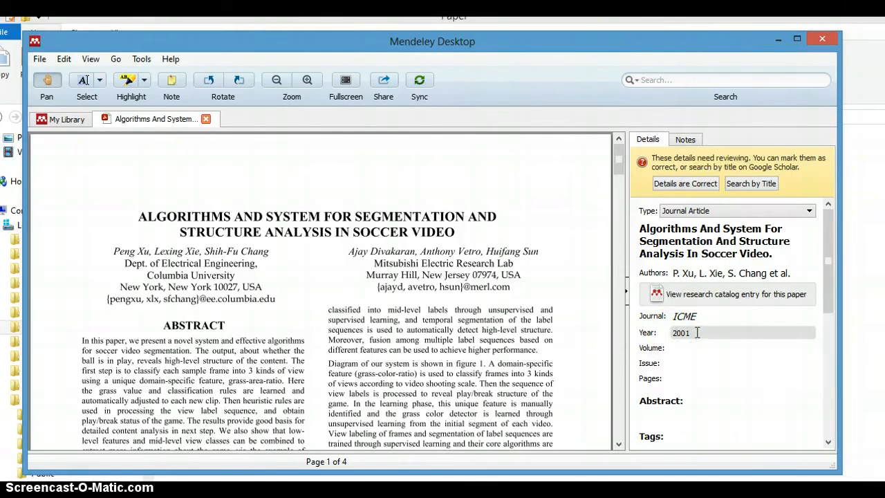
pyautogui.moveTo(827, 217); pyautogui.dragTo(875, 203)
# Check the soccer video paper's retrieved details against the PDF and mark them as correct.
pyautogui.click(676, 188)
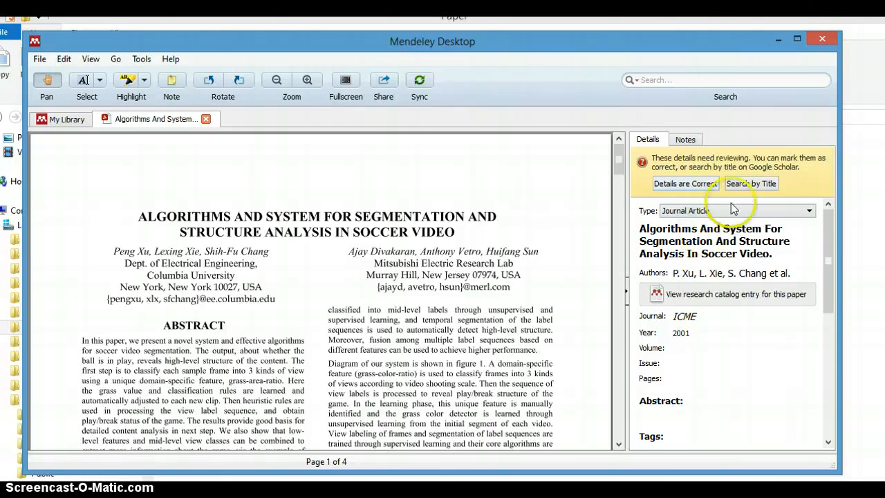
pyautogui.click(806, 213)
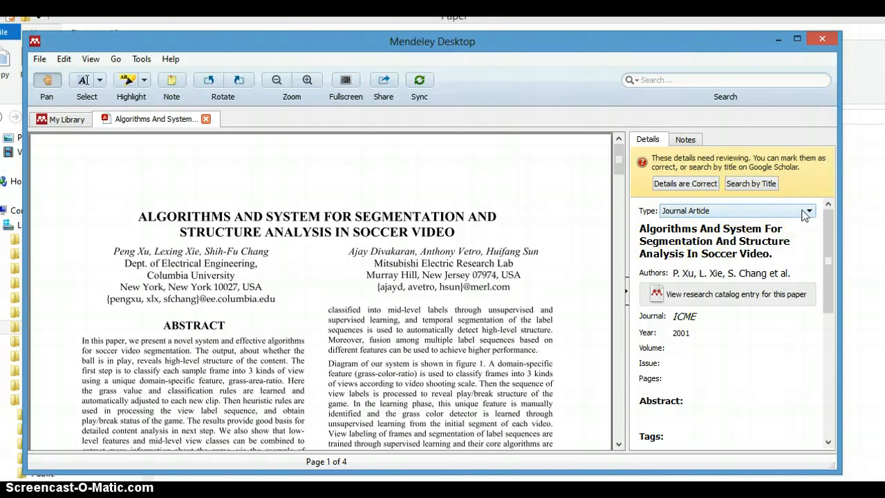
pyautogui.moveTo(616, 166)
pyautogui.mouseDown()
pyautogui.moveTo(618, 237)
pyautogui.moveTo(622, 168)
pyautogui.mouseUp()
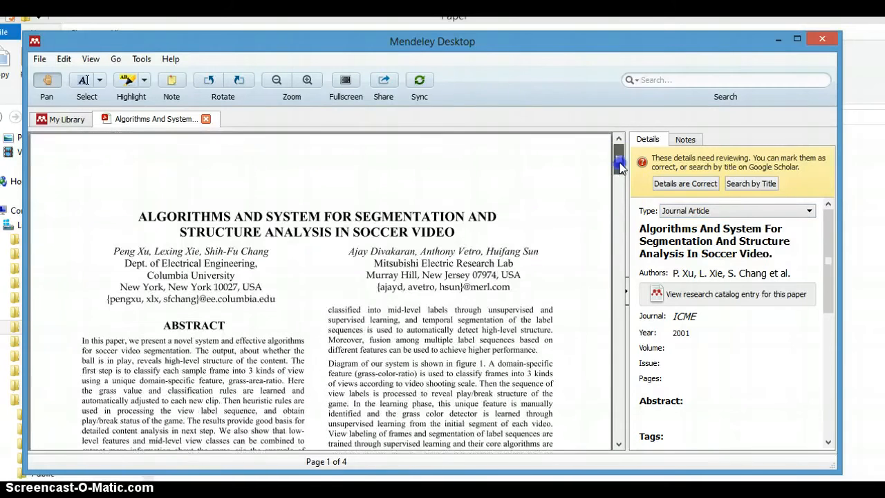
pyautogui.click(683, 184)
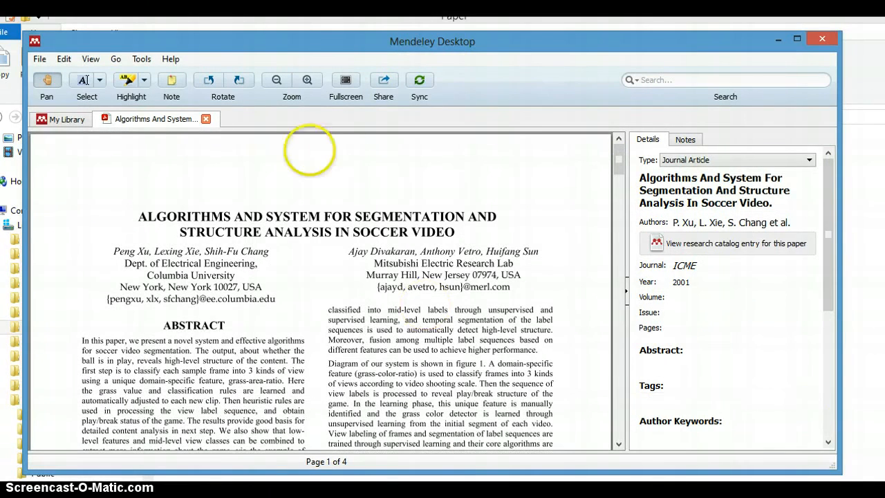
# Return to the library, show all documents and browse through the complete list of papers.
pyautogui.click(63, 123)
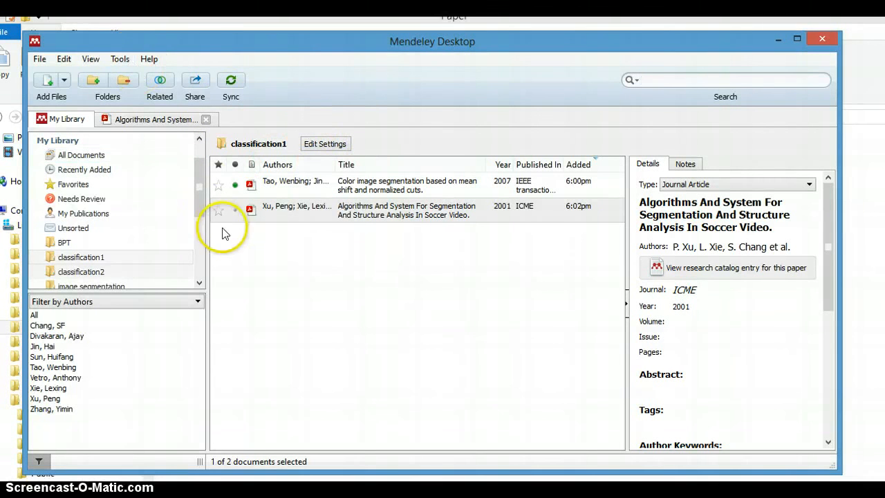
pyautogui.scroll(1, 199, 193)
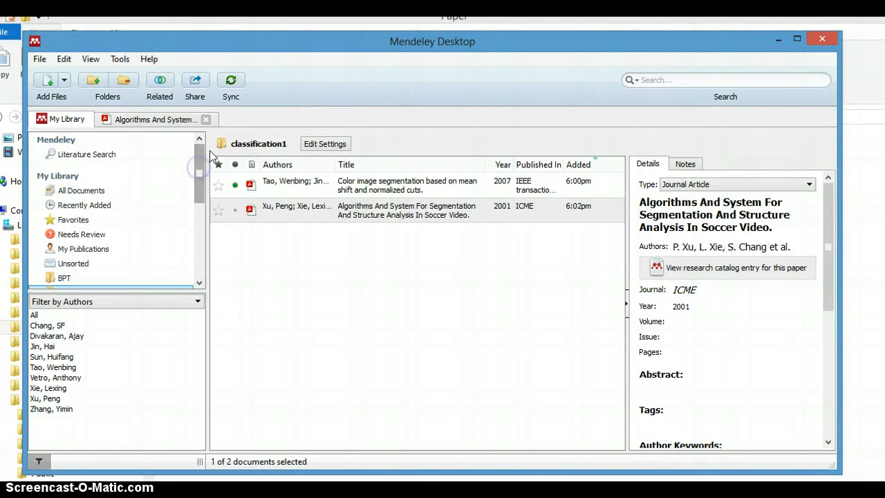
pyautogui.click(121, 61)
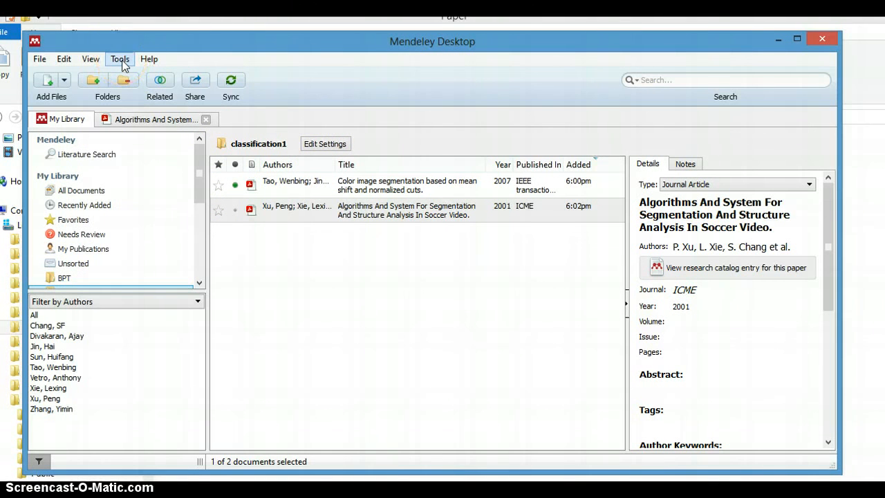
pyautogui.click(147, 191)
pyautogui.moveTo(618, 185); pyautogui.dragTo(647, 456)
pyautogui.moveTo(630, 410); pyautogui.dragTo(617, 158)
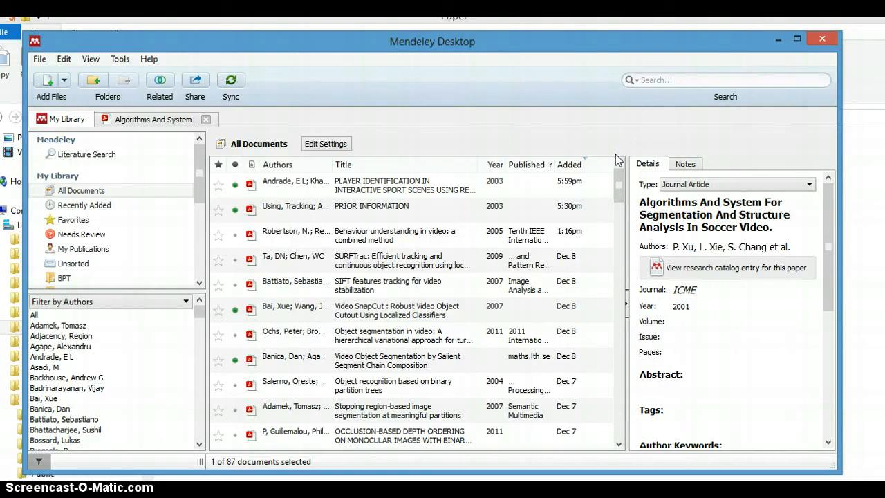
# Open the BibTeX settings in the program options.
pyautogui.click(119, 60)
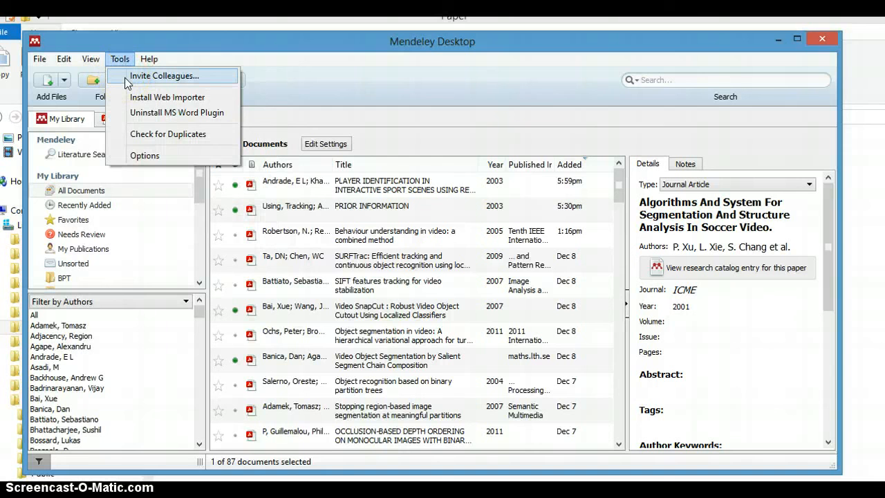
pyautogui.click(159, 158)
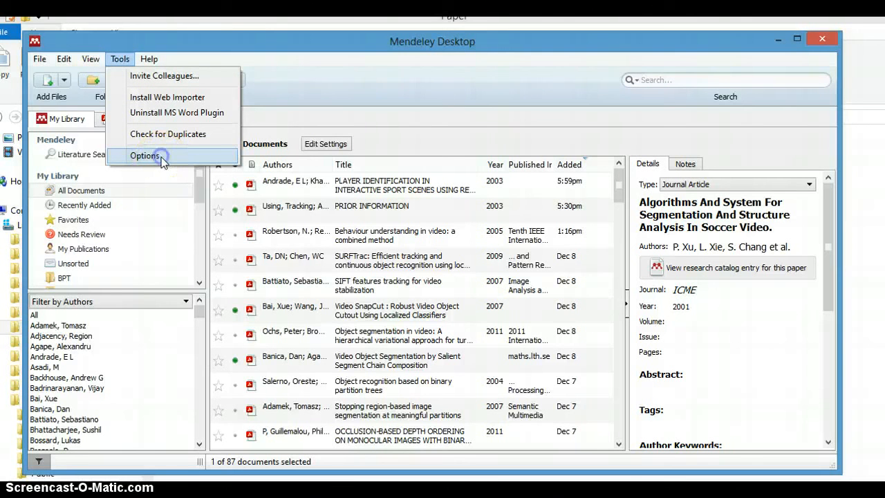
pyautogui.click(161, 157)
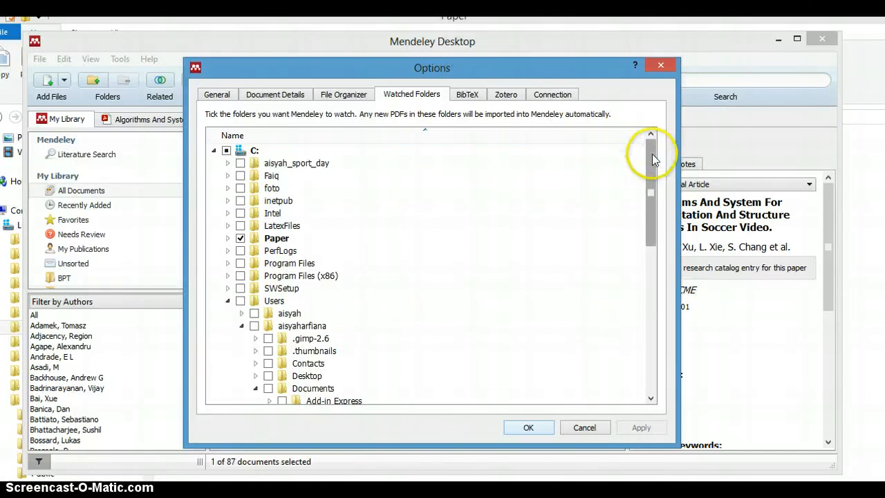
pyautogui.click(468, 91)
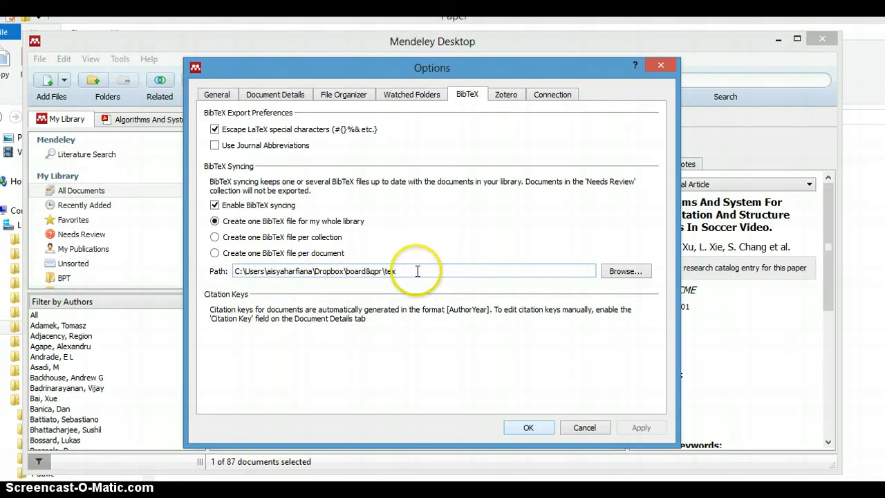
# Set the BibTeX file location to the tex folder inside Dropbox's board&qpr (1) folder.
pyautogui.click(635, 272)
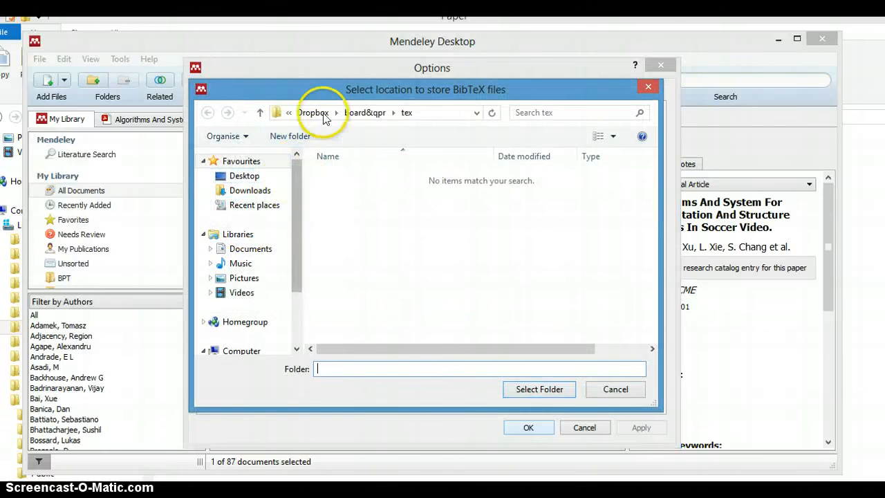
pyautogui.click(260, 112)
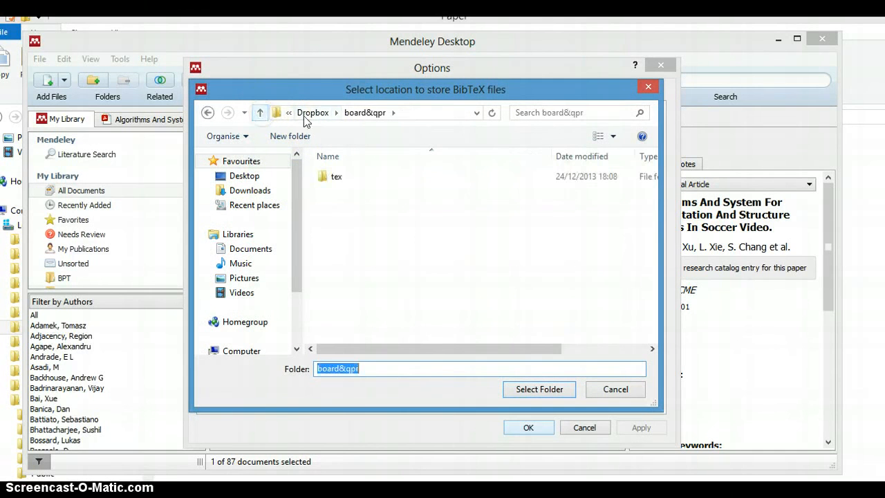
pyautogui.click(259, 113)
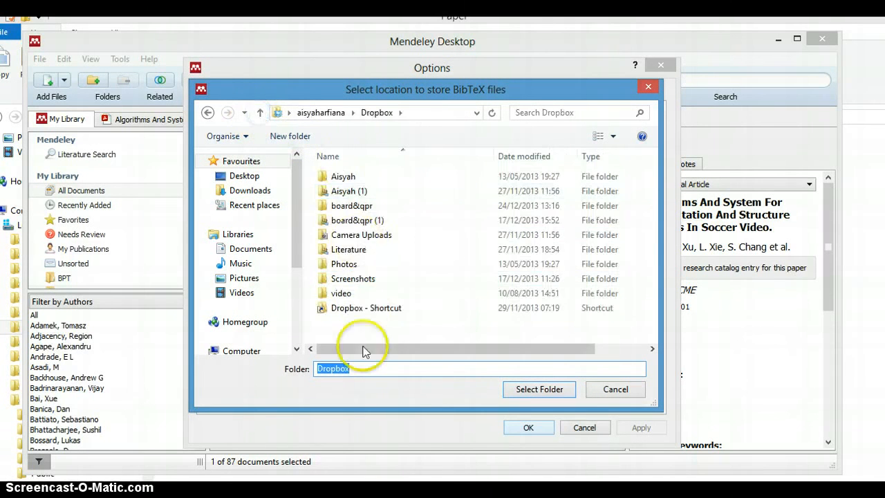
pyautogui.doubleClick(376, 222)
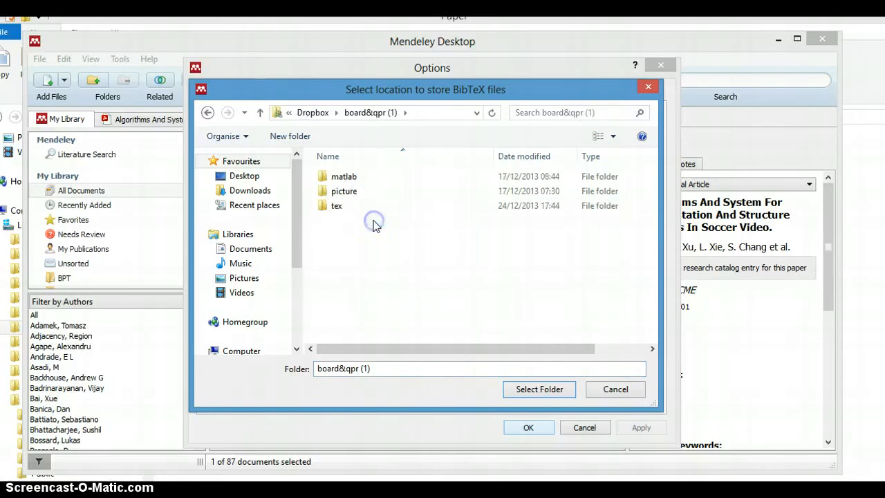
pyautogui.doubleClick(356, 211)
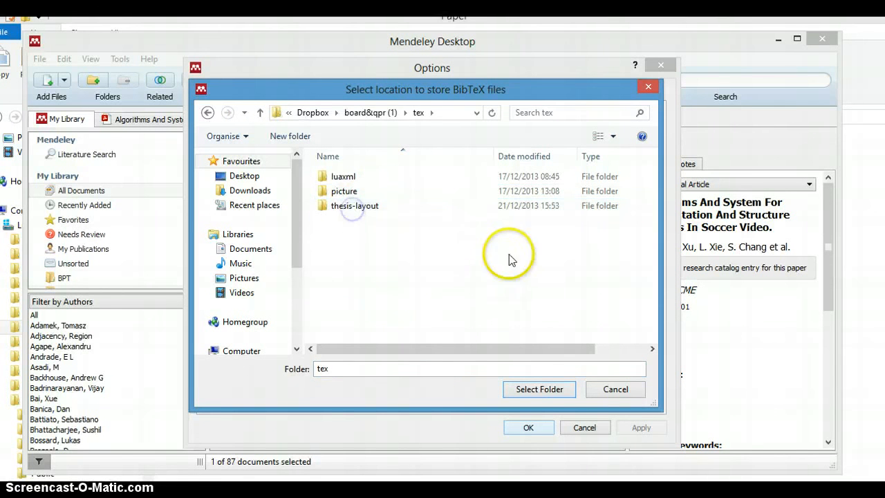
pyautogui.click(572, 390)
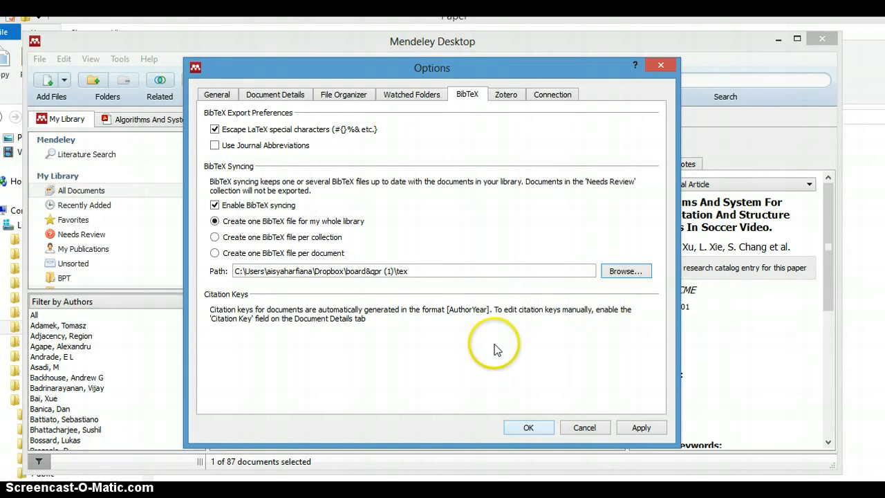
# Keep BibTeX syncing enabled with one BibTeX file for the whole library, then apply the settings and close the options.
pyautogui.click(218, 207)
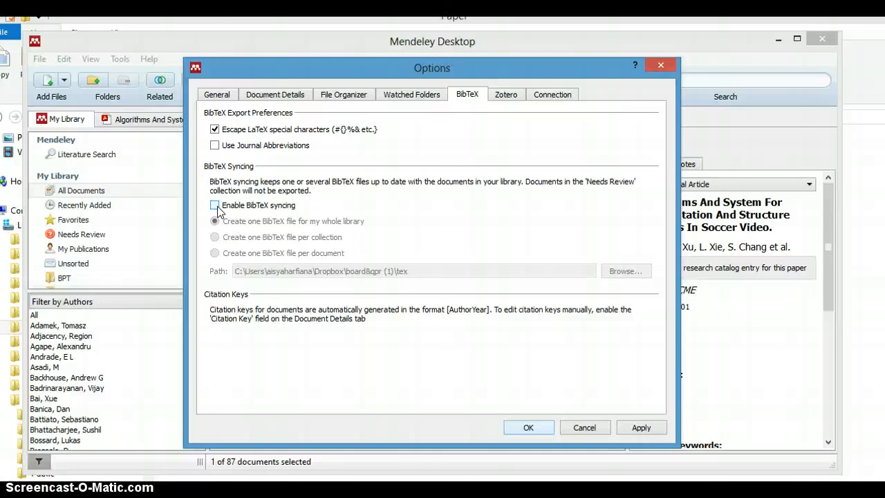
pyautogui.click(215, 205)
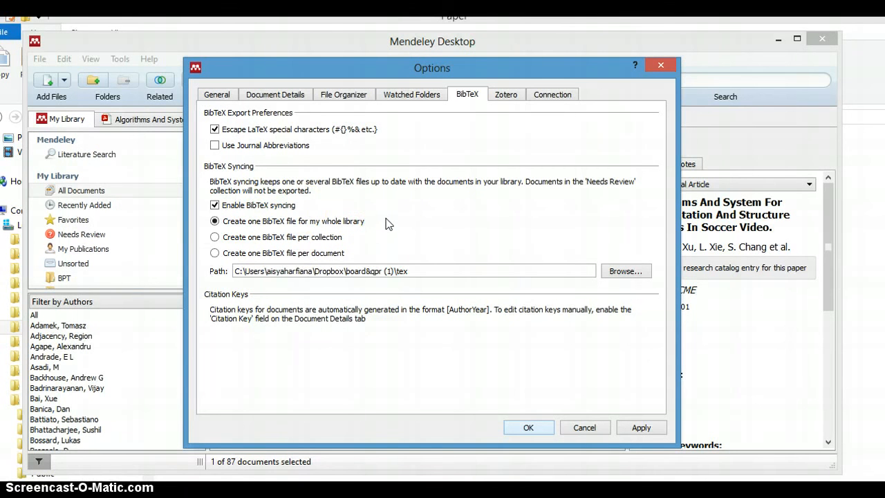
pyautogui.click(215, 238)
pyautogui.click(215, 239)
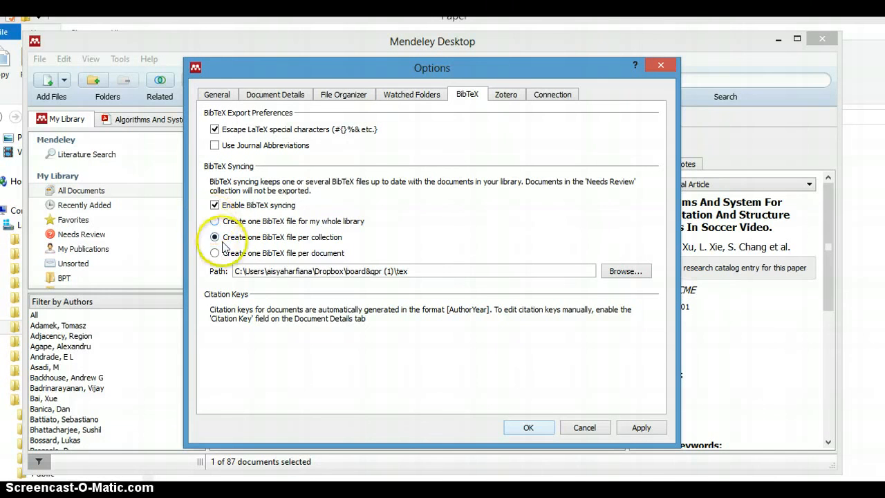
pyautogui.click(215, 221)
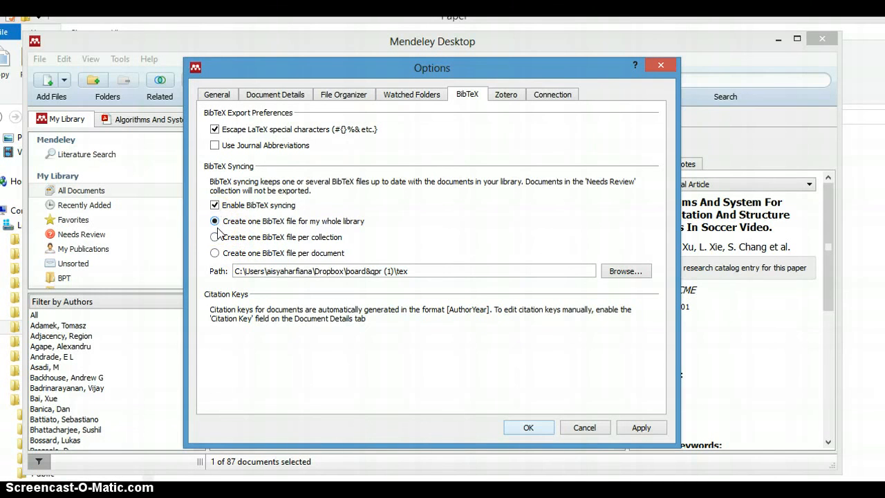
pyautogui.click(658, 432)
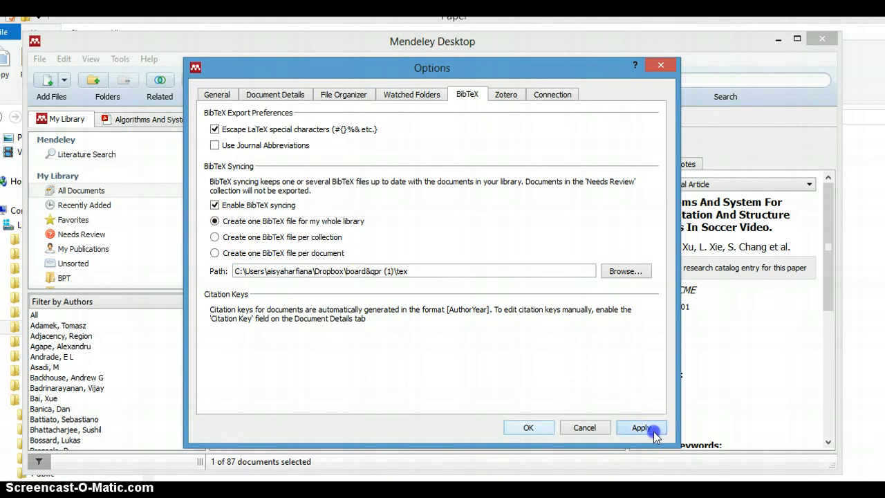
pyautogui.click(538, 428)
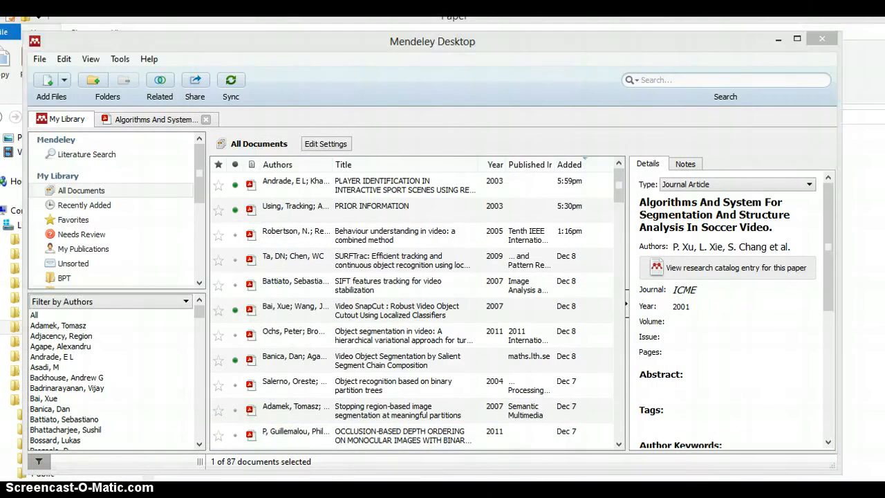
# Switch to File Explorer and open the tex folder inside Dropbox's board&qpr (1) folder.
pyautogui.moveTo(152, 489)
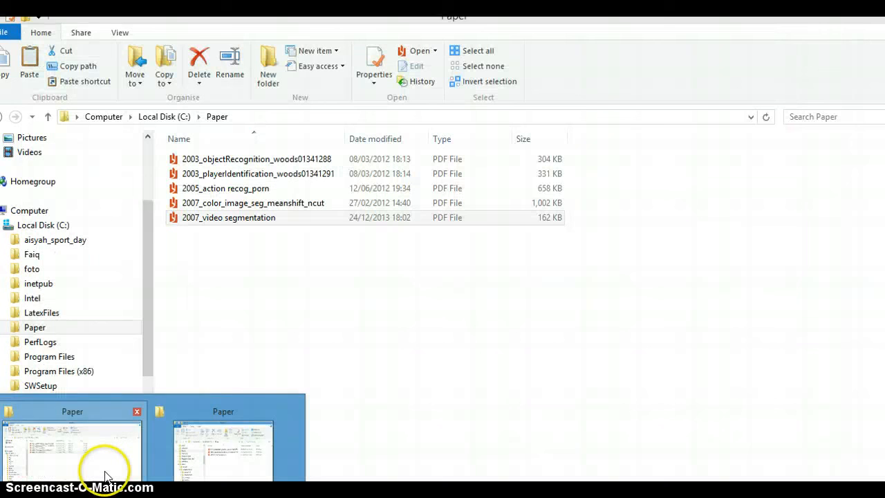
pyautogui.click(105, 476)
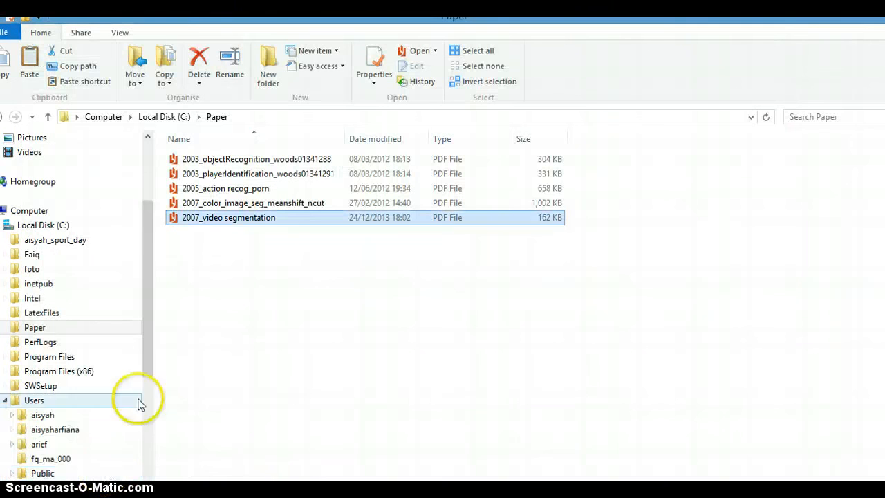
pyautogui.moveTo(147, 261); pyautogui.dragTo(148, 332)
pyautogui.click(69, 286)
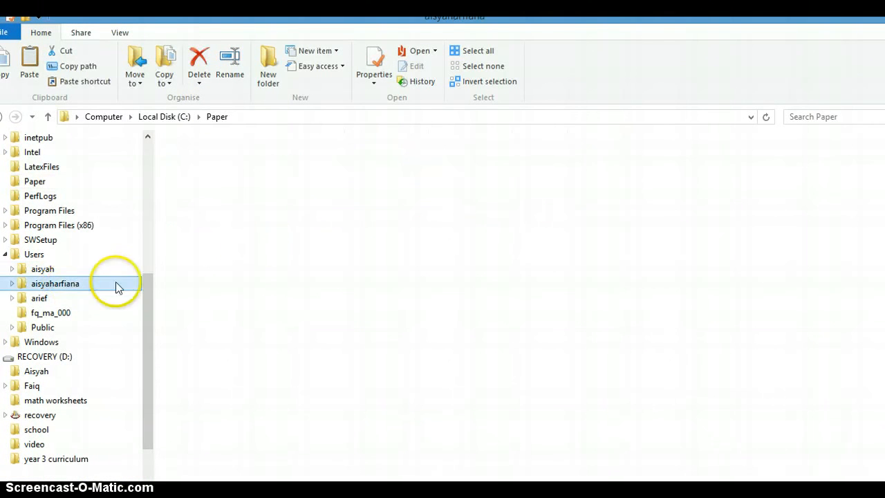
pyautogui.doubleClick(206, 236)
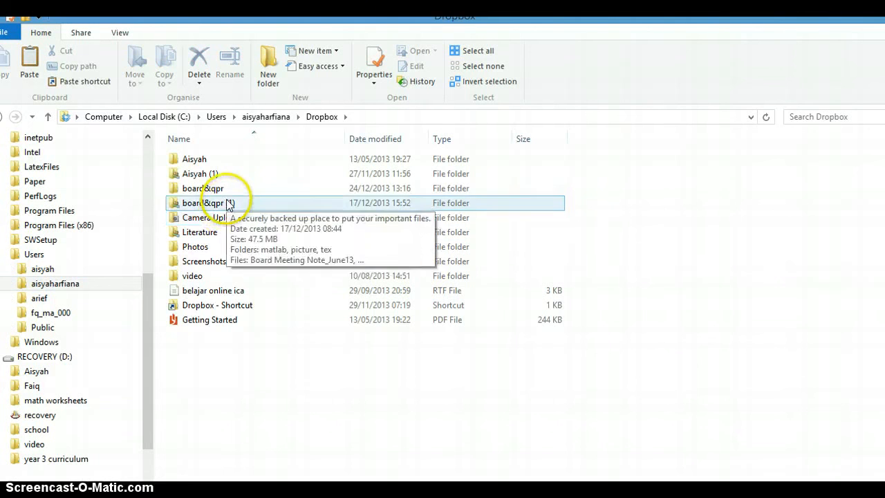
pyautogui.doubleClick(214, 202)
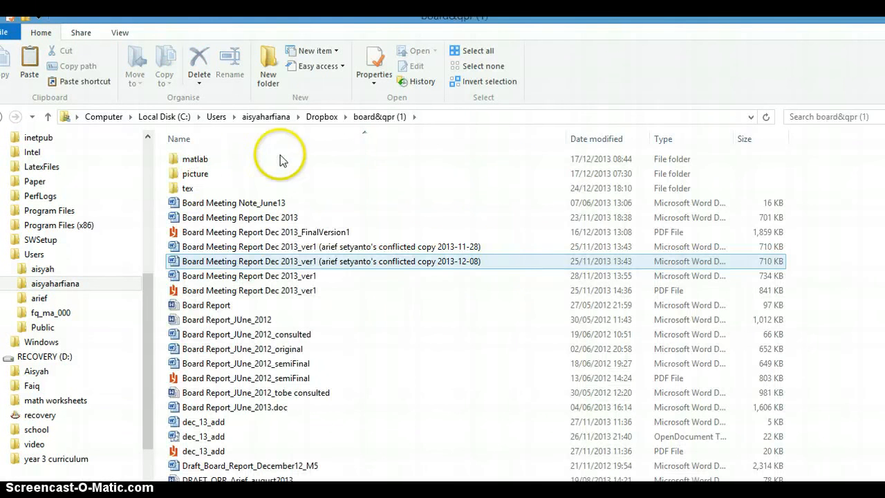
pyautogui.doubleClick(191, 188)
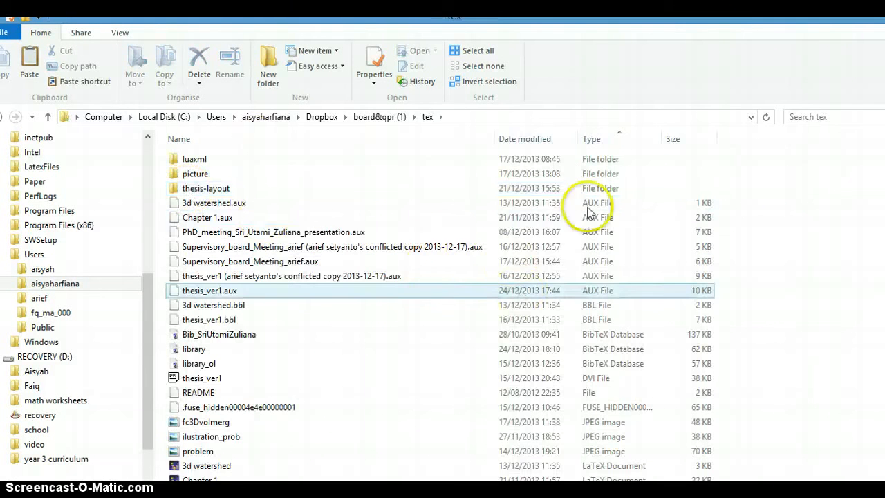
# Look through the tex folder's files for the synced library BibTeX database, select it and check its modification date.
pyautogui.scroll(-6, 373, 294)
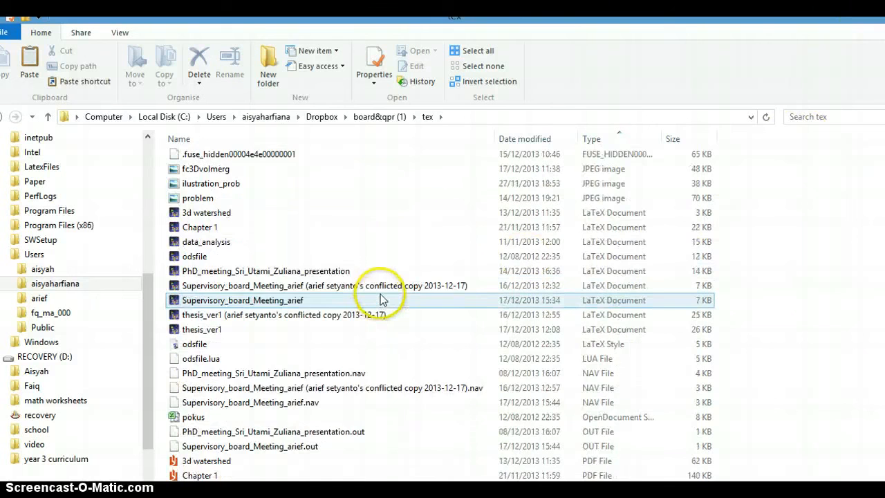
pyautogui.scroll(-5, 379, 297)
pyautogui.scroll(-6, 381, 297)
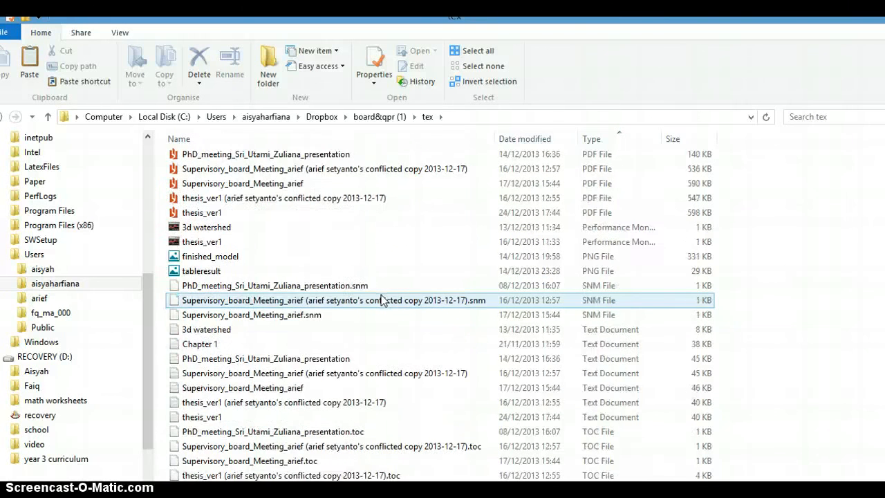
pyautogui.scroll(11, 388, 289)
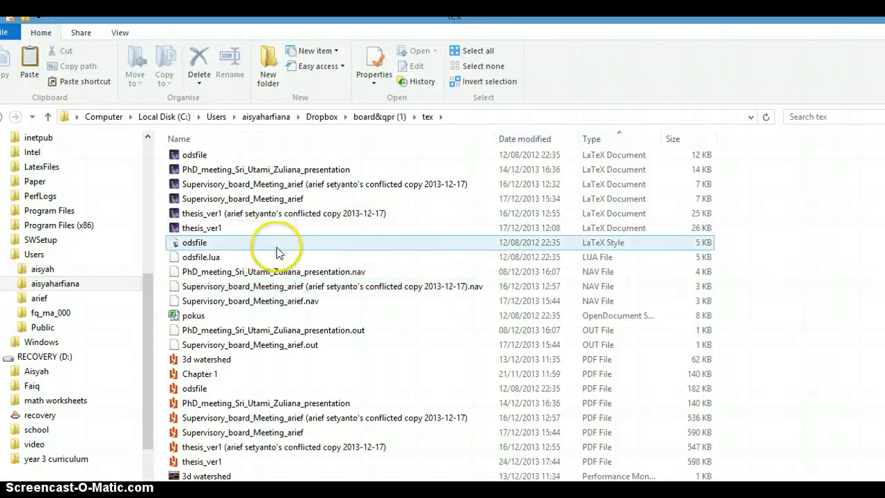
pyautogui.scroll(2, 354, 259)
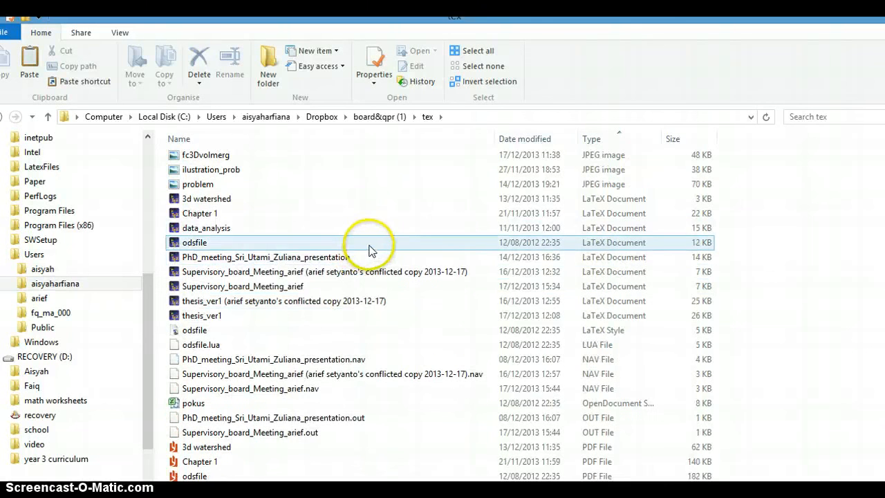
pyautogui.scroll(2, 370, 249)
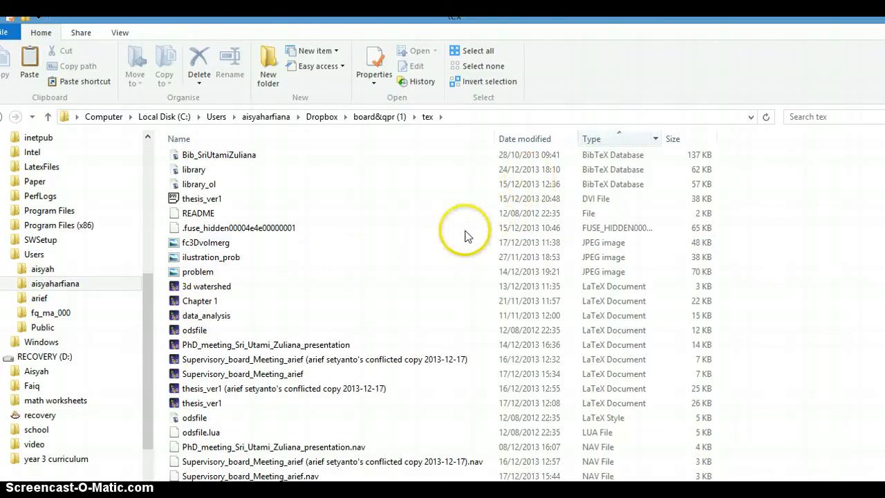
pyautogui.scroll(1, 464, 234)
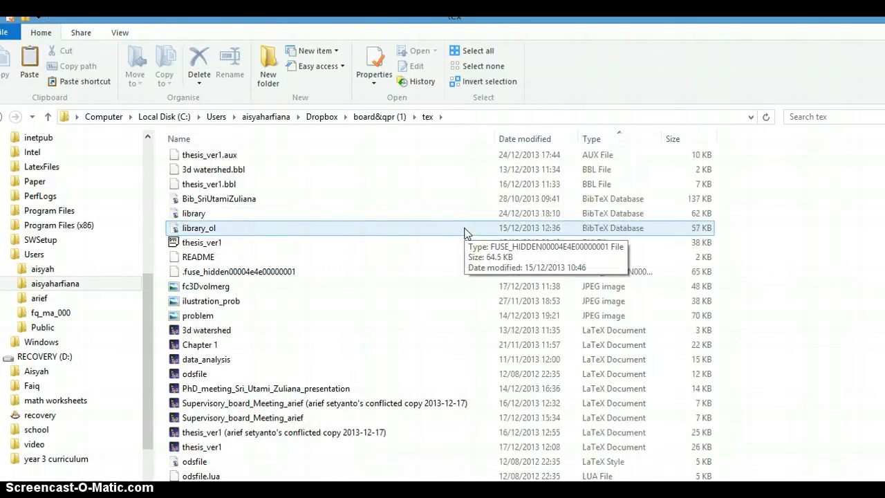
pyautogui.click(325, 214)
pyautogui.keyDown('shift'); pyautogui.click(502, 225); pyautogui.keyUp('shift')
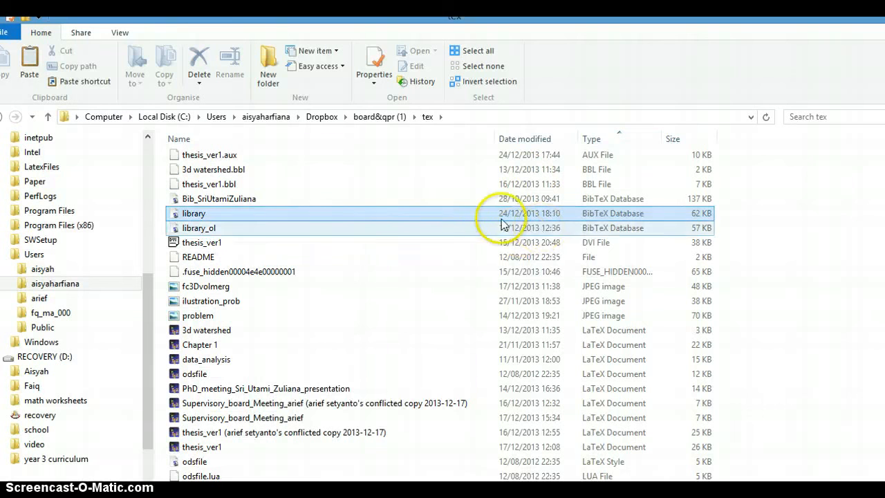
pyautogui.click(474, 214)
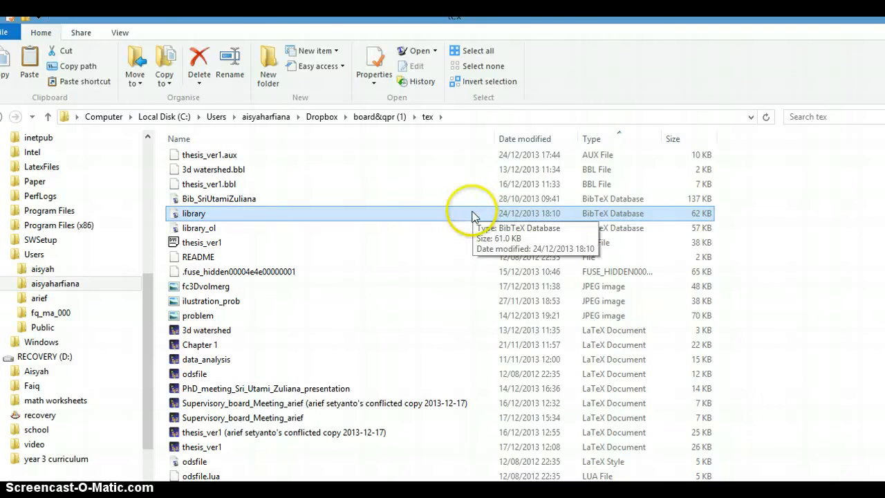